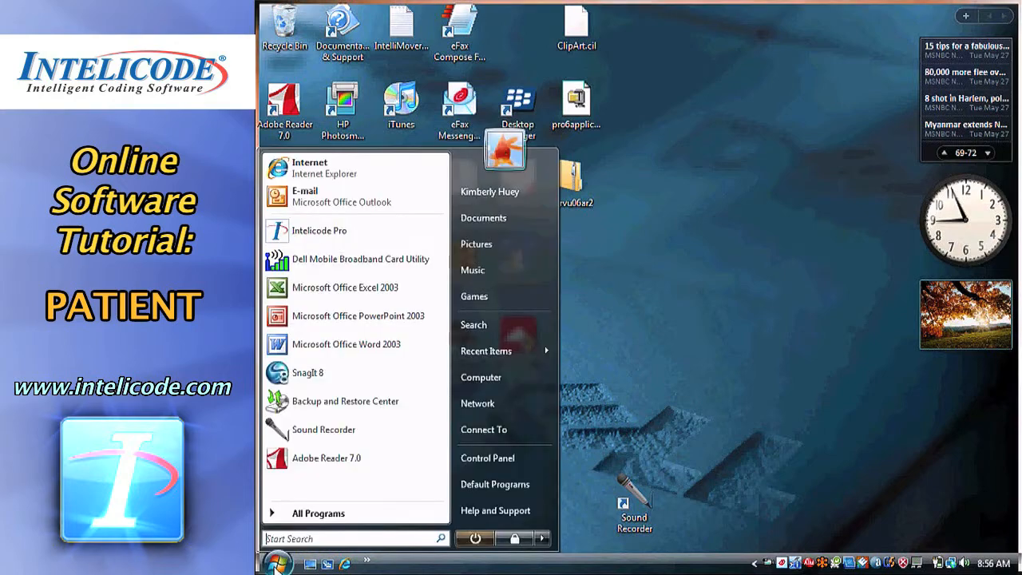
# Launch Intelicode Pro and open the Sample Office database from the office/department list
pyautogui.click(373, 237)
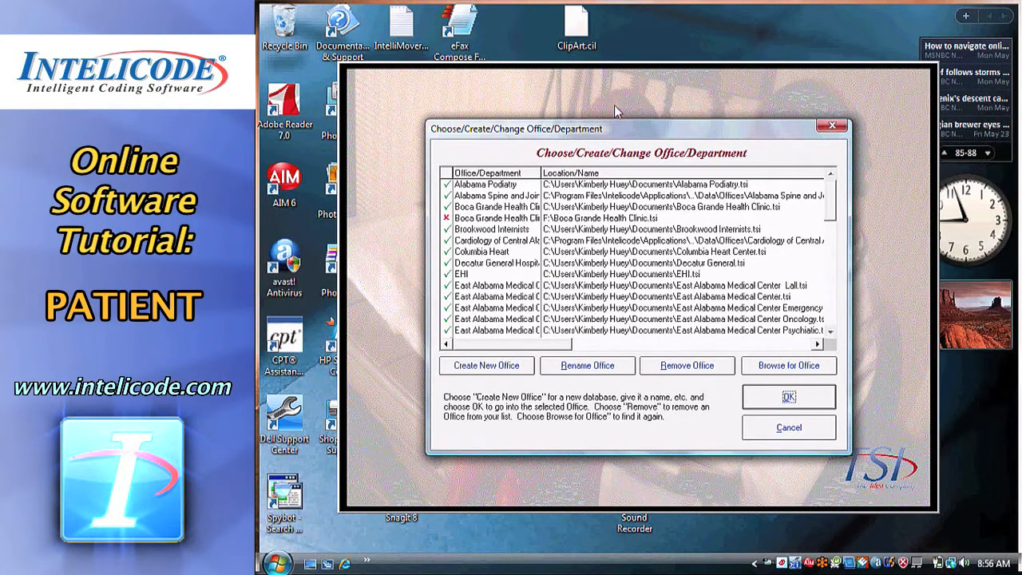
pyautogui.moveTo(831, 206); pyautogui.dragTo(831, 297)
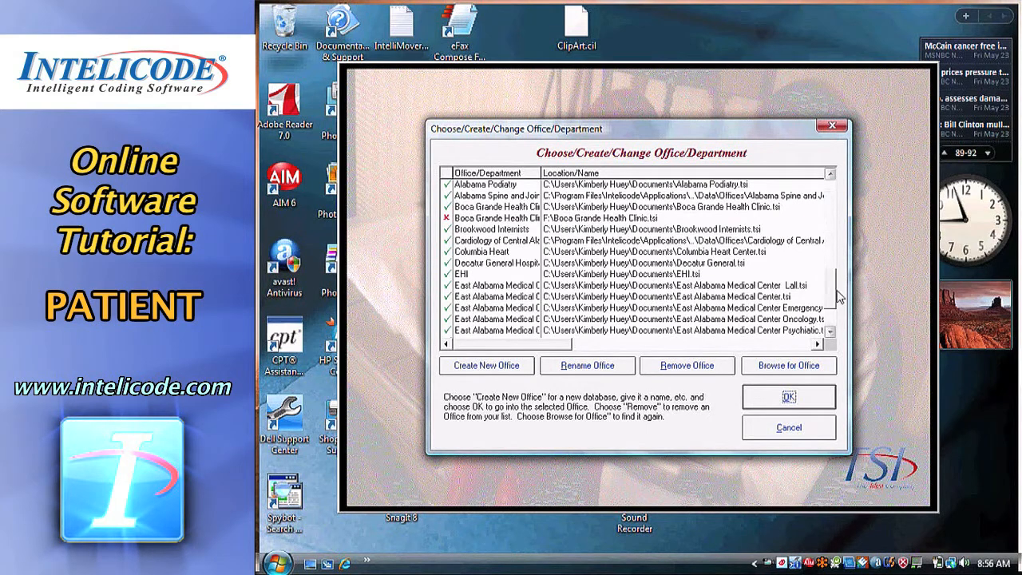
pyautogui.click(585, 219)
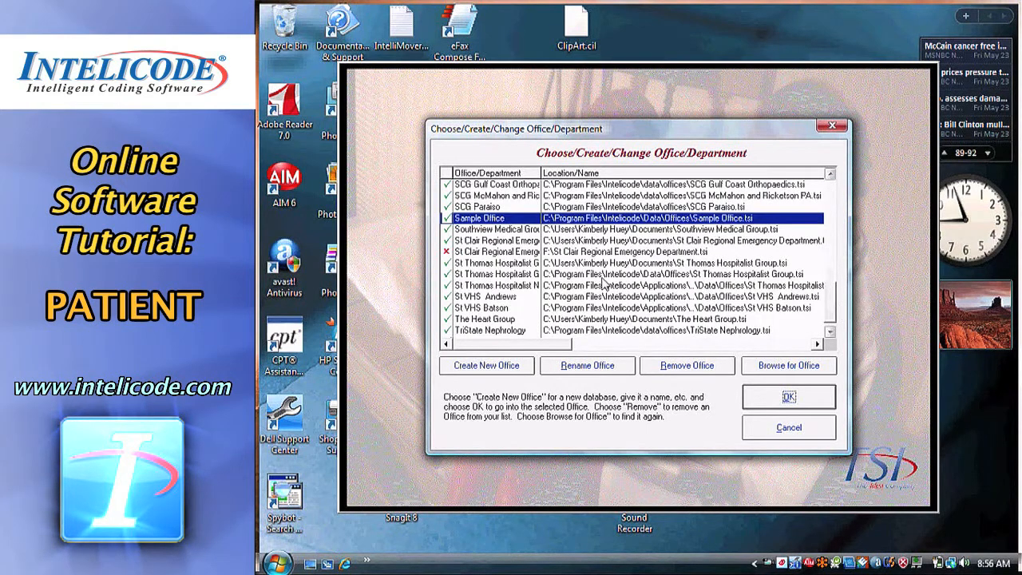
pyautogui.click(592, 217)
pyautogui.click(802, 399)
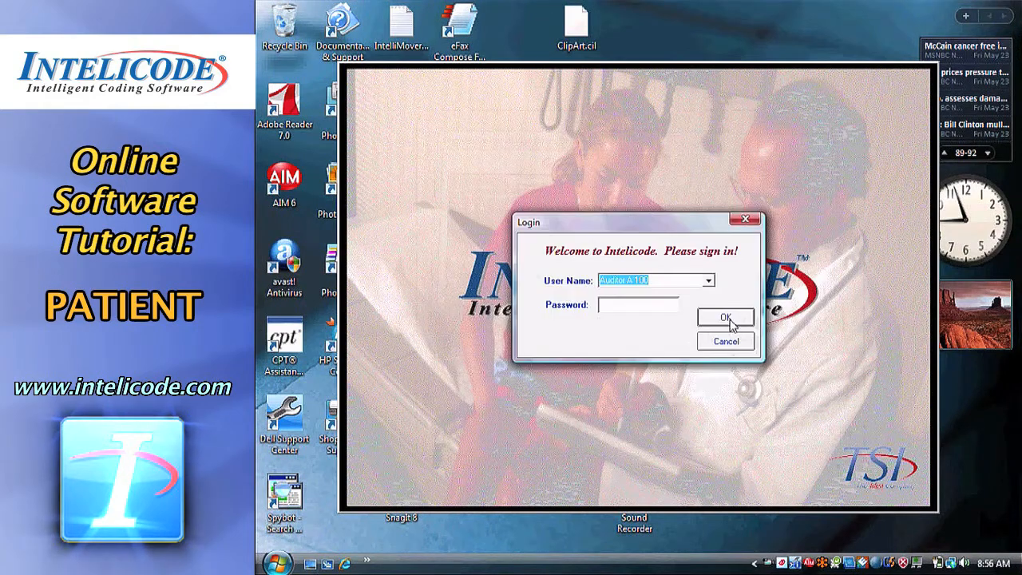
# Sign in as Auditor A 100 with the password left blank
pyautogui.click(708, 282)
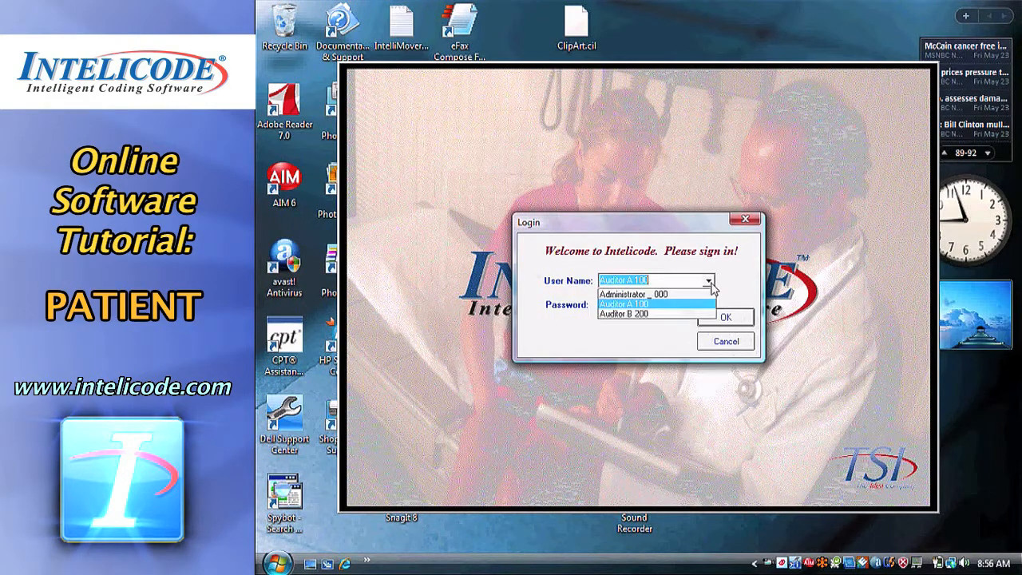
pyautogui.click(701, 305)
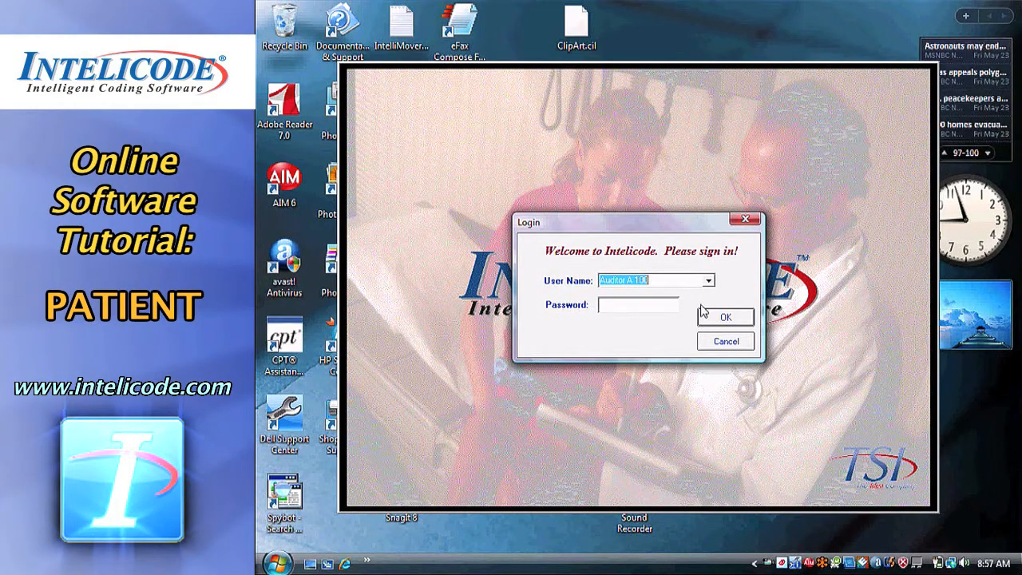
pyautogui.click(714, 317)
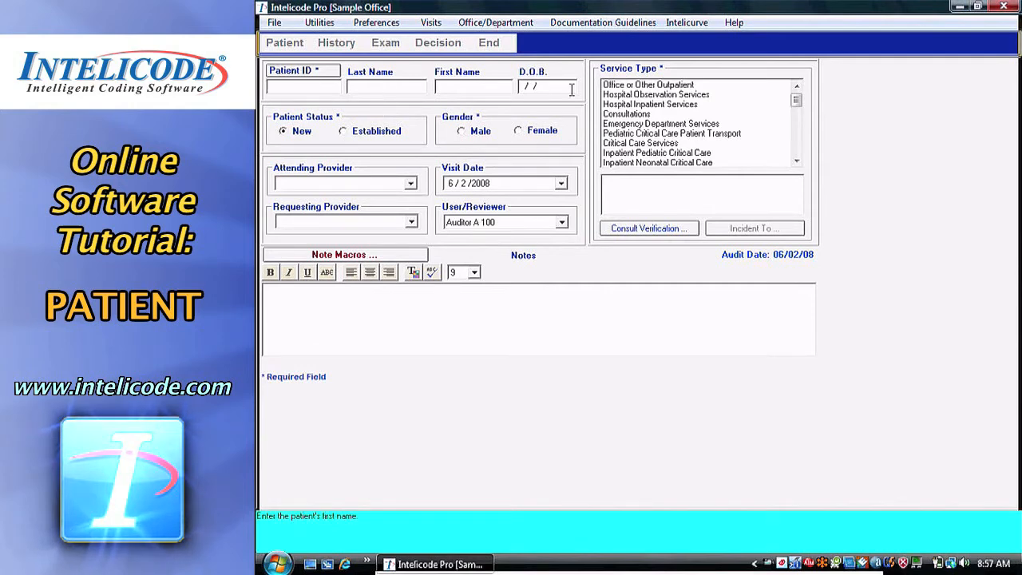
# Enter the patient ID, leave name and date of birth blank, and mark the patient as New and Female
pyautogui.click(286, 87)
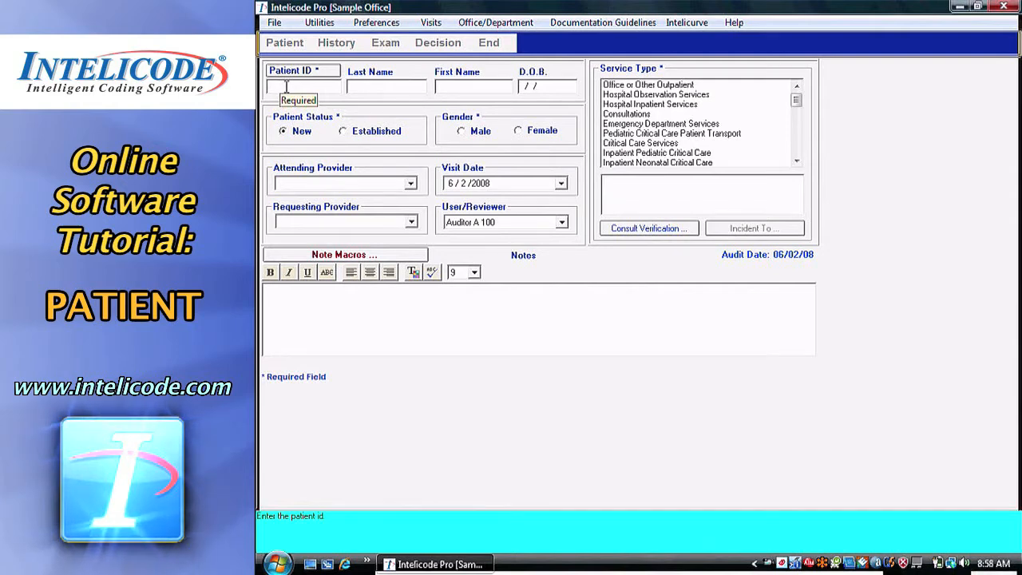
pyautogui.write('8001')
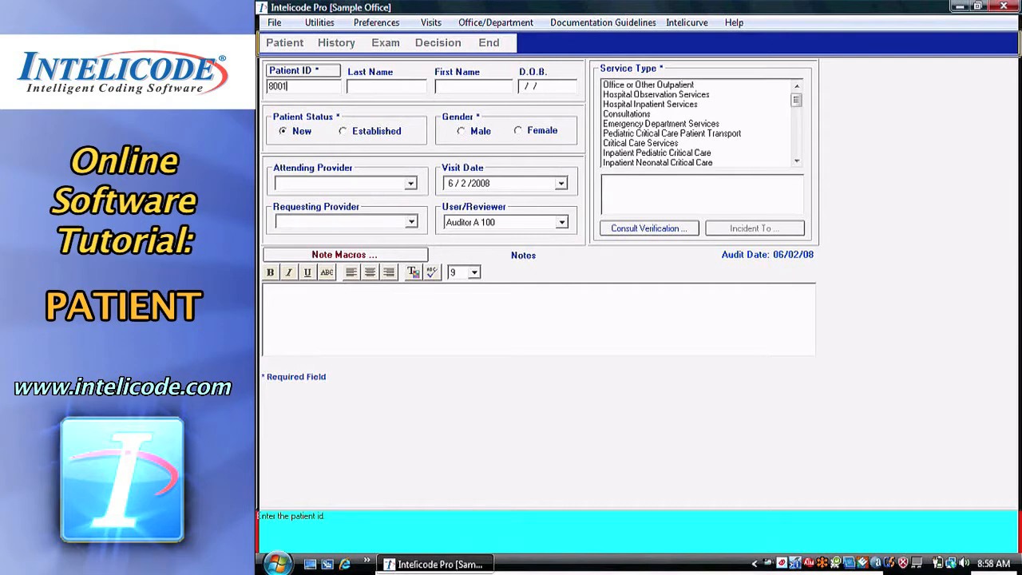
pyautogui.press('Tab')
pyautogui.press('Tab')
pyautogui.press('Tab')
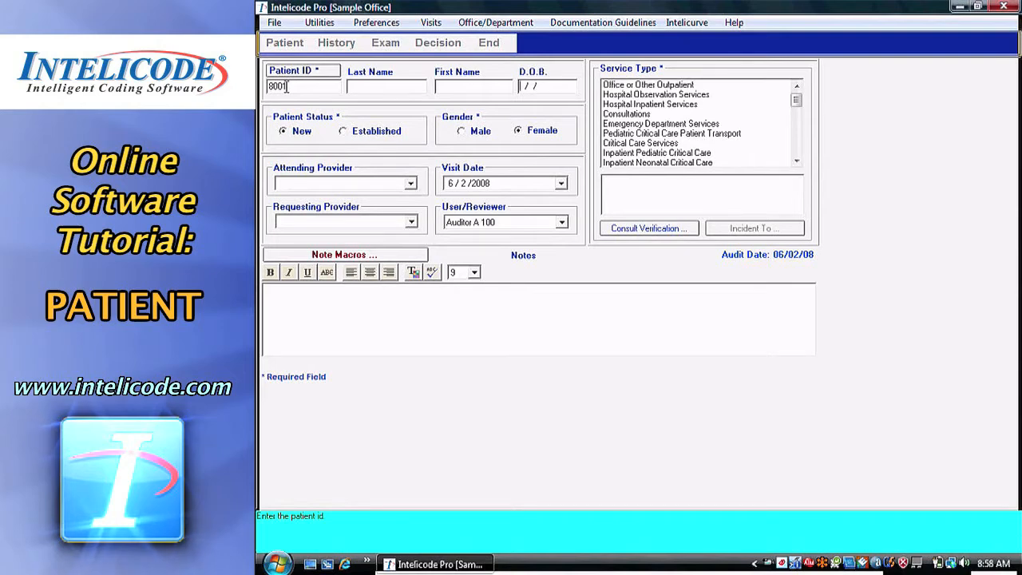
pyautogui.click(302, 134)
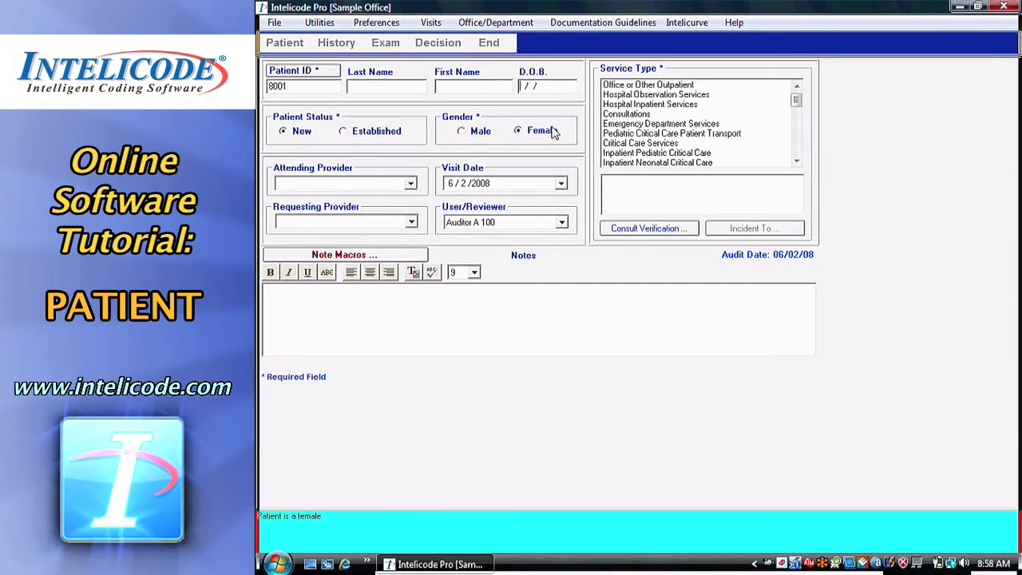
# Start a new attending provider and enter the provider's ID number, last name and first name
pyautogui.click(411, 185)
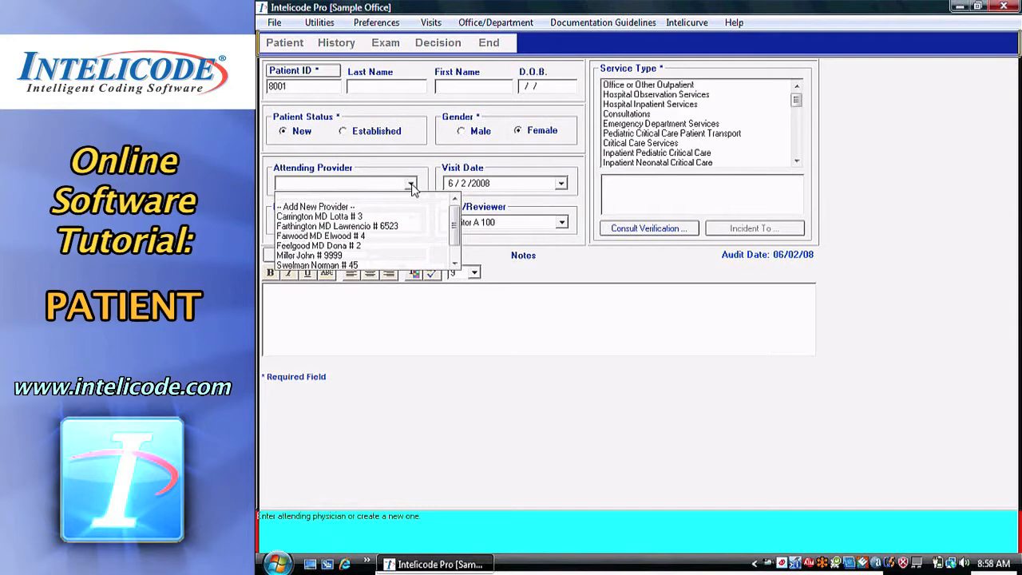
pyautogui.click(404, 205)
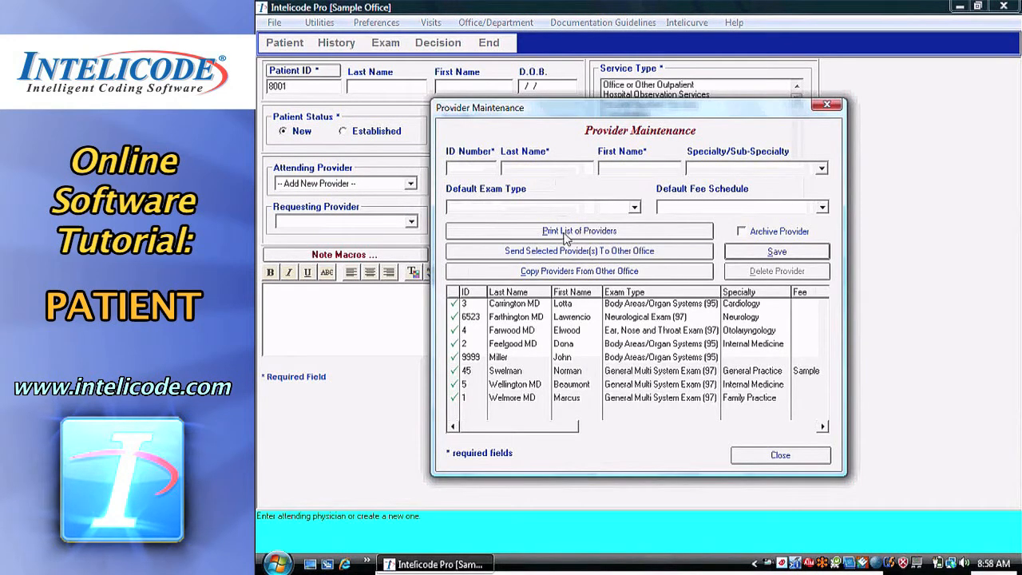
pyautogui.write('123')
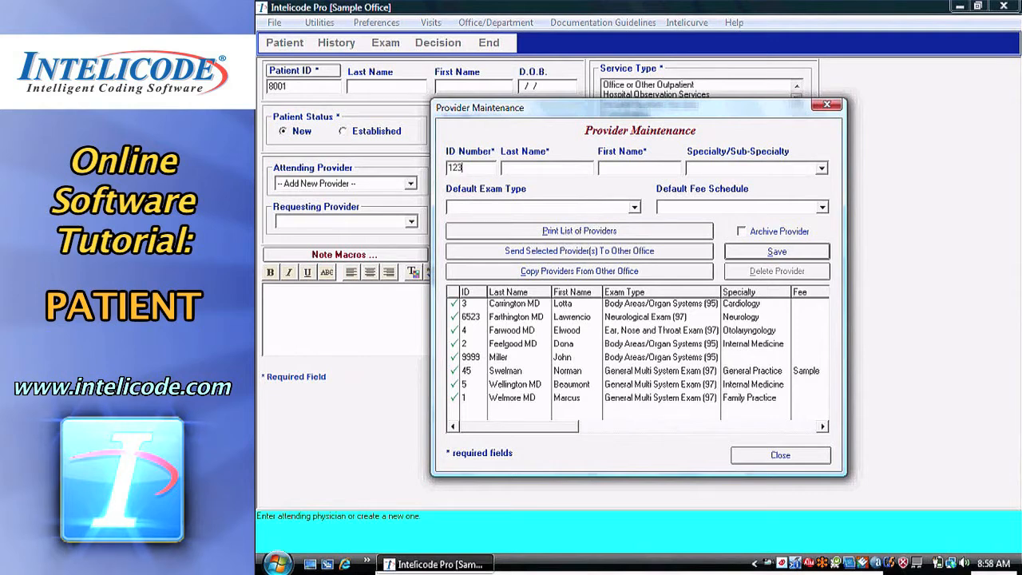
pyautogui.press('Tab')
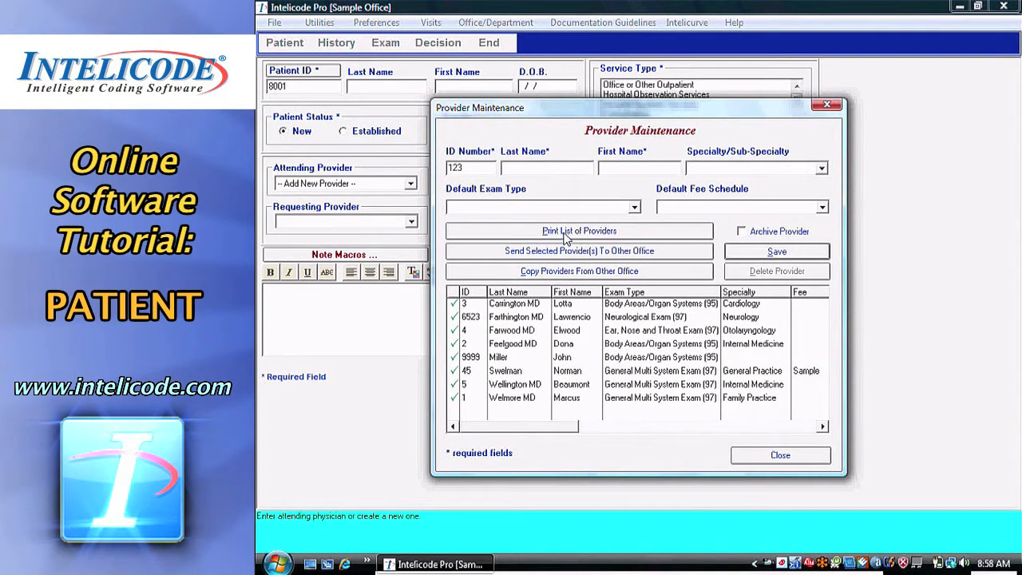
pyautogui.write('Jones')
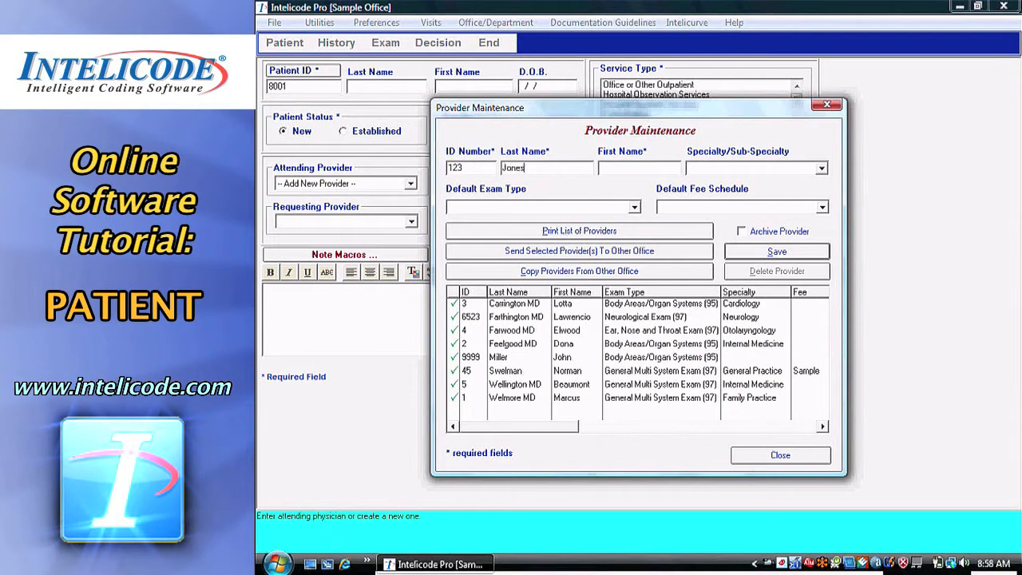
pyautogui.press('Tab')
pyautogui.write('David')
pyautogui.press('Tab')
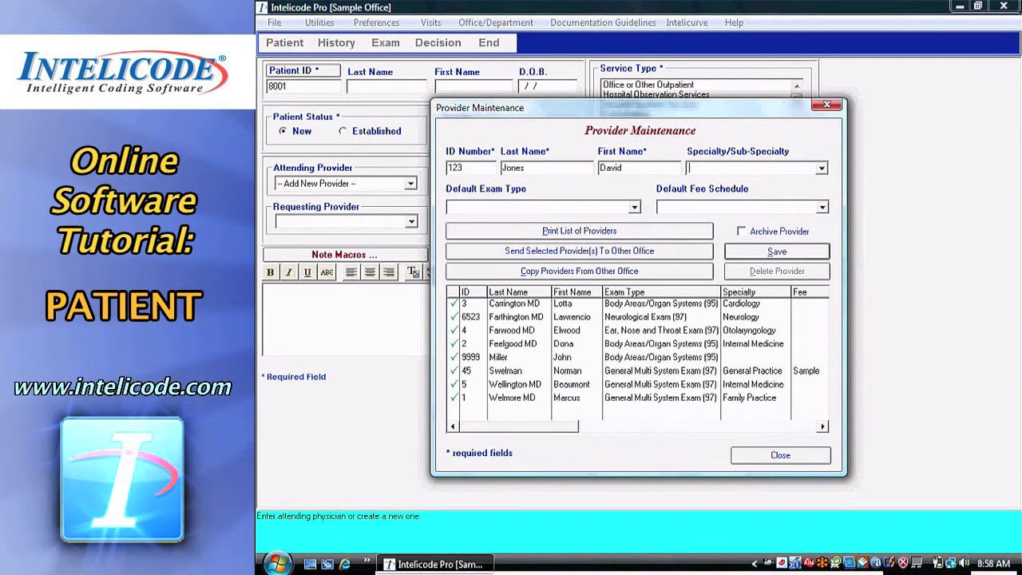
# Set the new provider's specialty to Family Practice and save the record
pyautogui.click(821, 168)
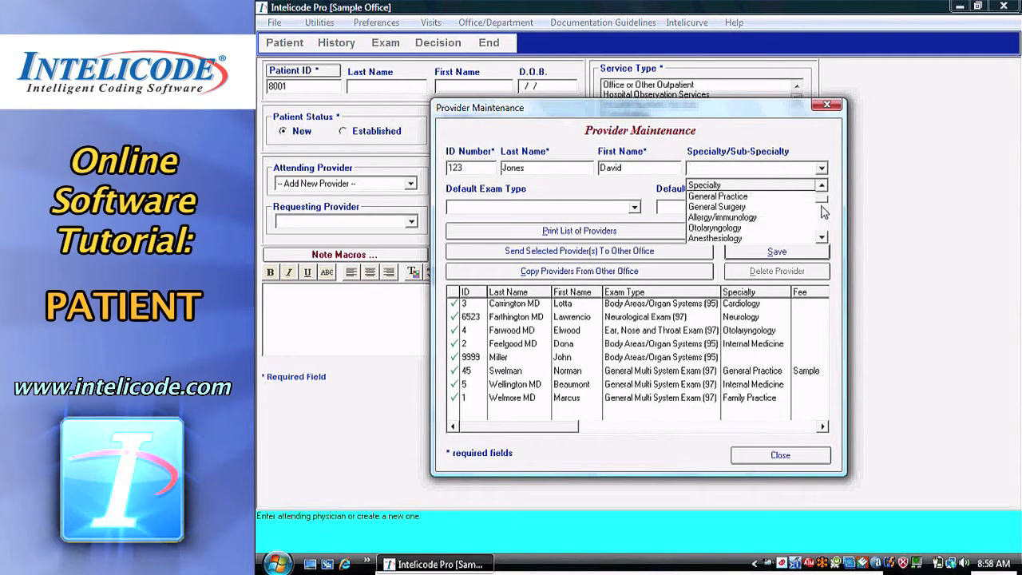
pyautogui.moveTo(823, 208)
pyautogui.mouseDown()
pyautogui.moveTo(823, 233)
pyautogui.moveTo(823, 189)
pyautogui.mouseUp()
pyautogui.write('Fam')
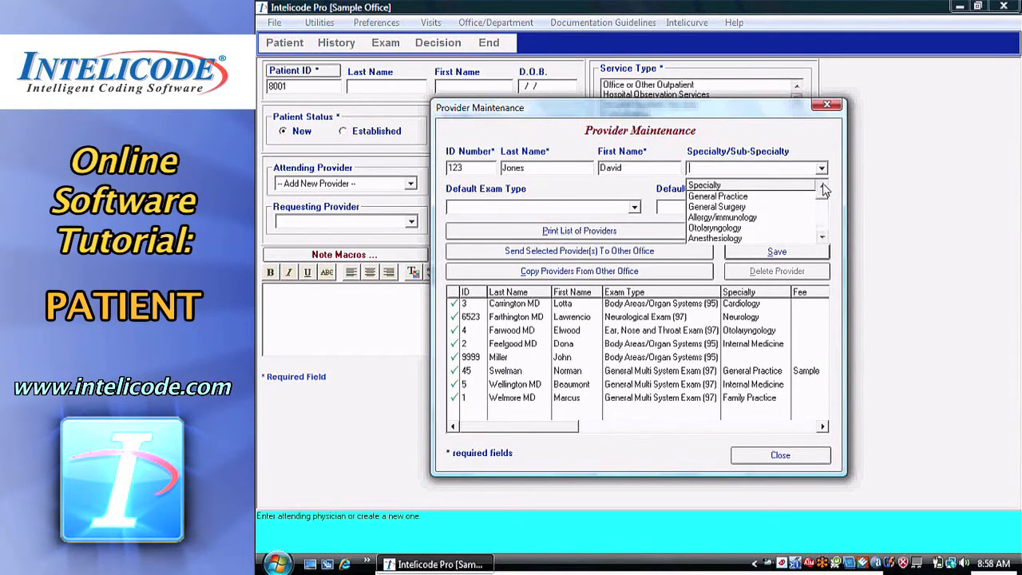
pyautogui.press('Return')
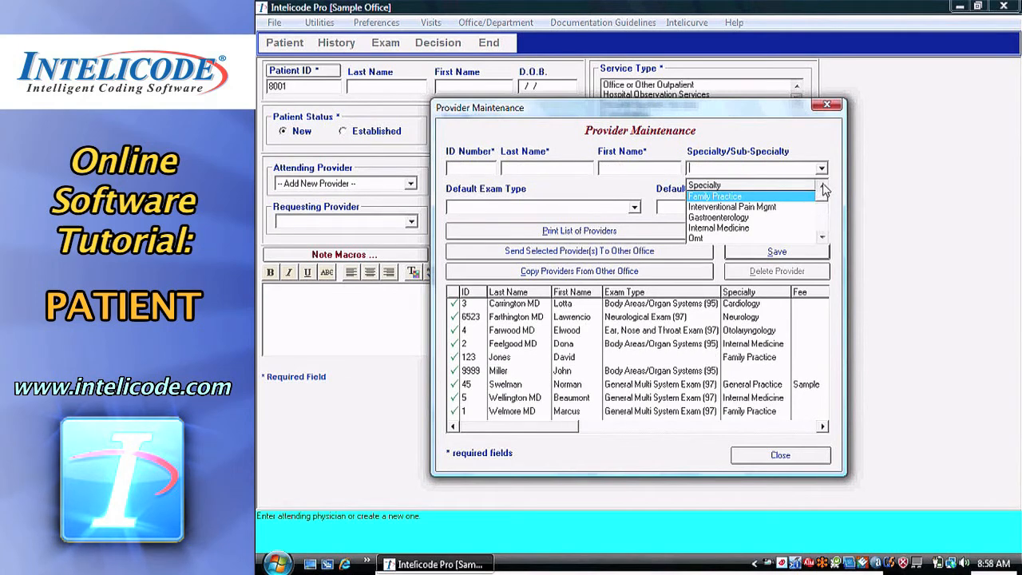
pyautogui.click(736, 253)
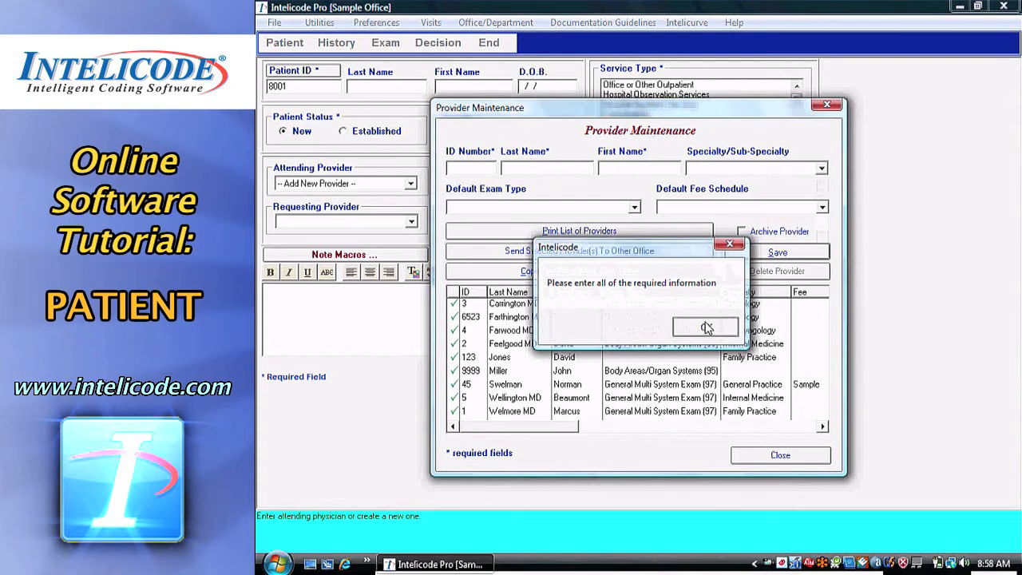
pyautogui.click(705, 328)
# Review the default exam type and default fee schedule choices, and close Provider Maintenance
pyautogui.click(634, 208)
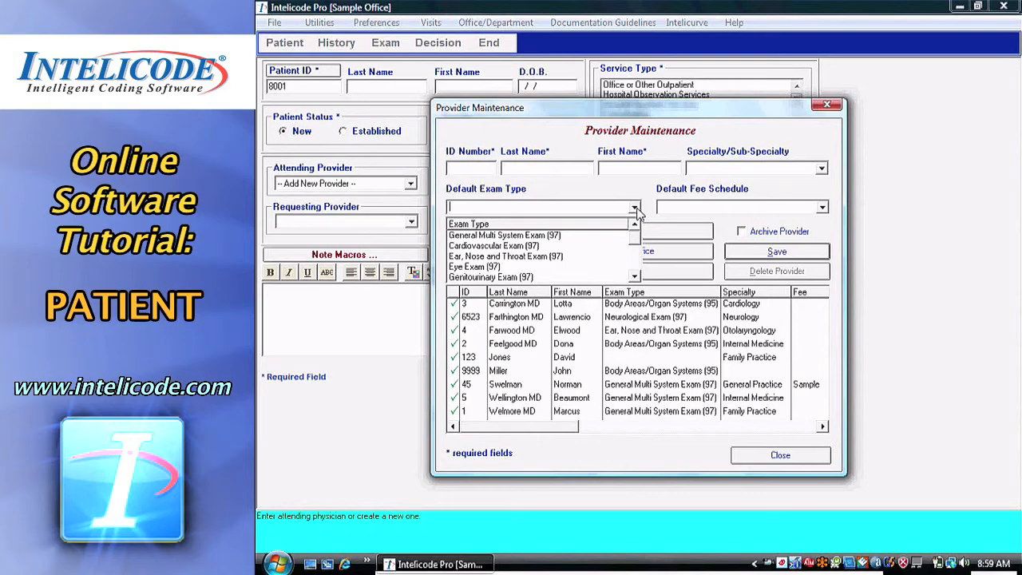
pyautogui.click(816, 192)
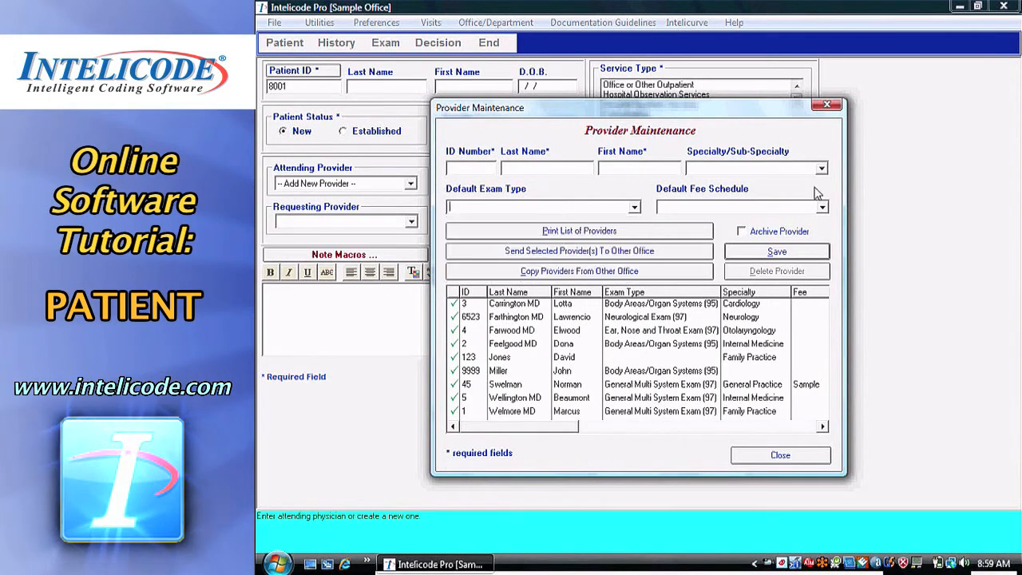
pyautogui.click(821, 208)
pyautogui.click(822, 209)
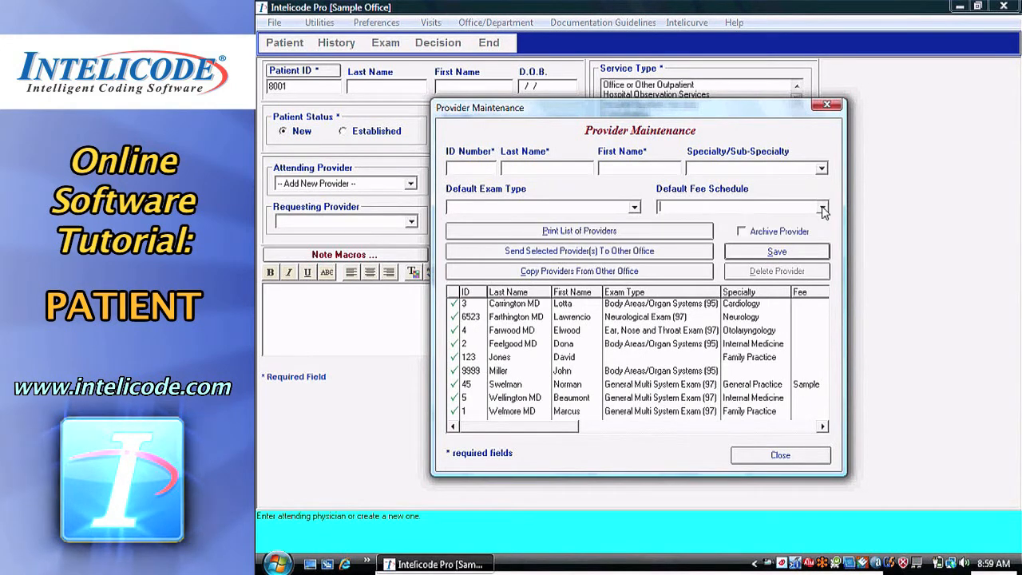
pyautogui.click(782, 254)
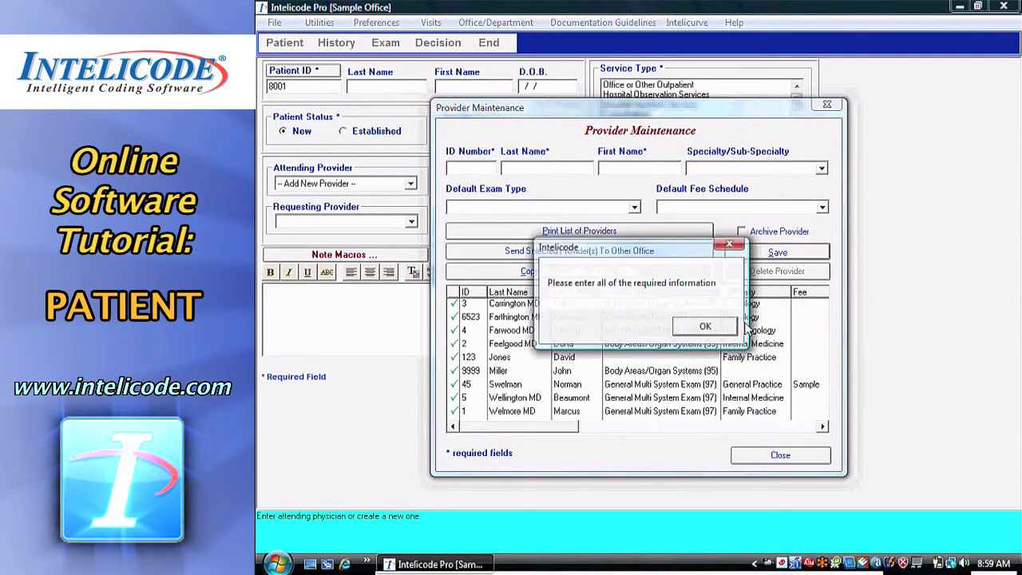
pyautogui.click(703, 327)
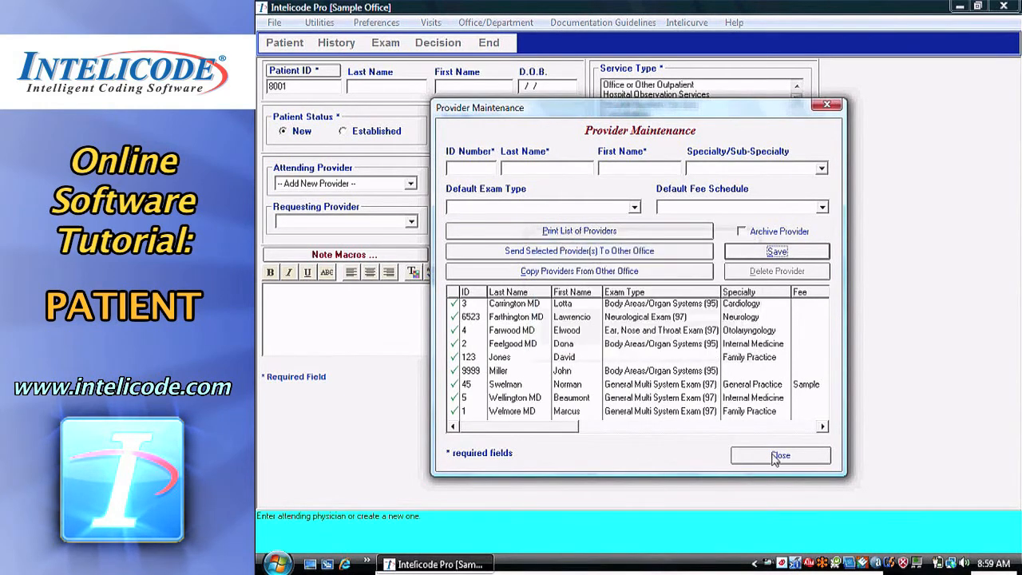
pyautogui.click(774, 457)
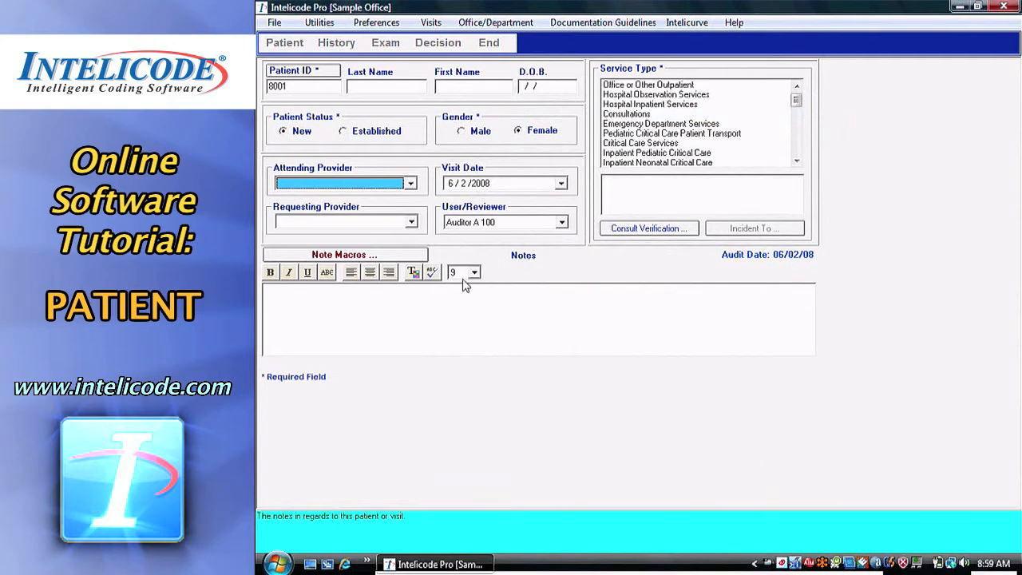
# Choose the existing internal medicine physician with the Body Areas/Organ Systems (95) exam type as the attending provider
pyautogui.click(410, 183)
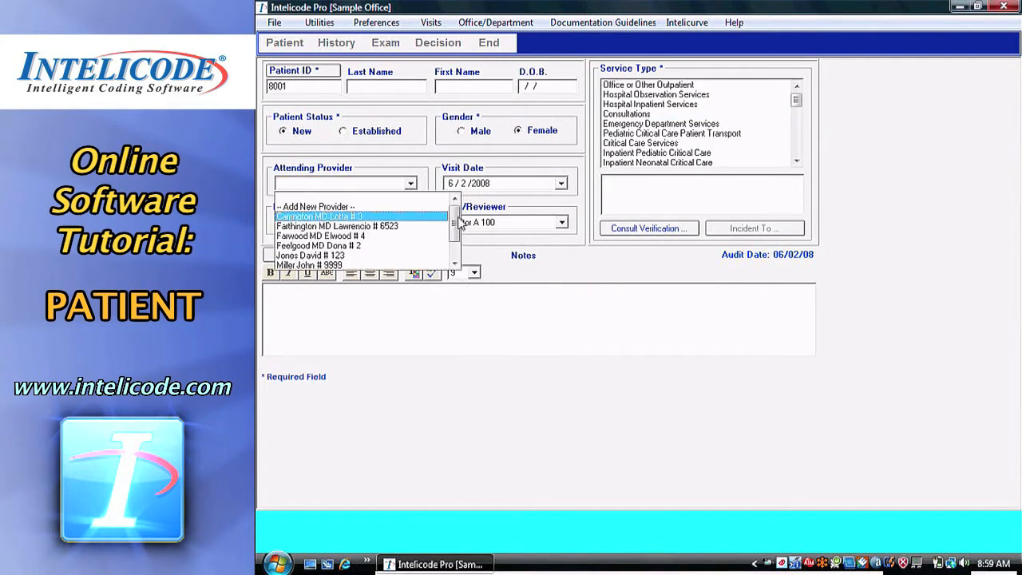
pyautogui.moveTo(453, 214)
pyautogui.mouseDown()
pyautogui.moveTo(453, 233)
pyautogui.moveTo(452, 214)
pyautogui.mouseUp()
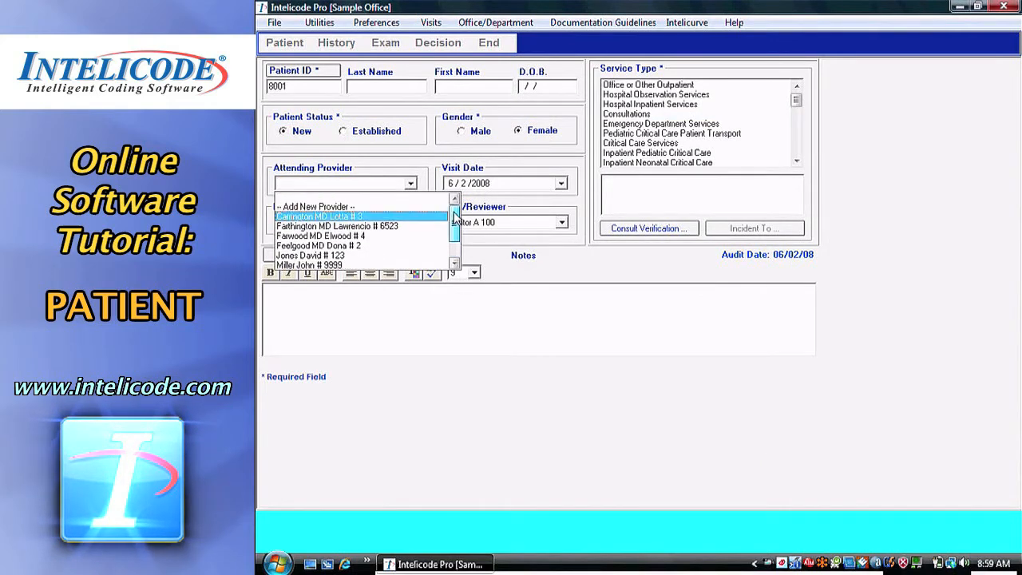
pyautogui.click(416, 245)
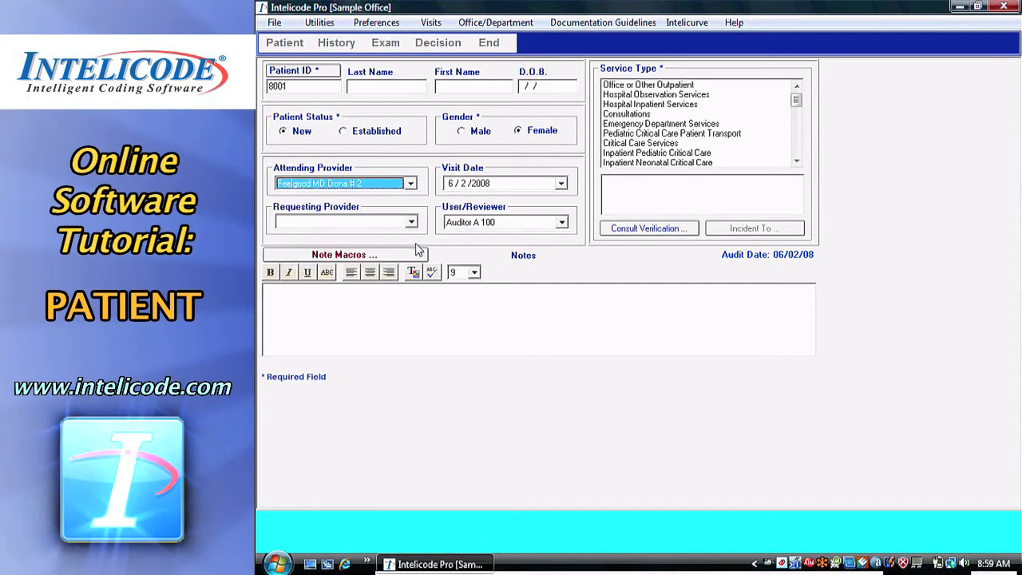
# Set the visit date to 5/2/2008 using the calendar
pyautogui.click(562, 184)
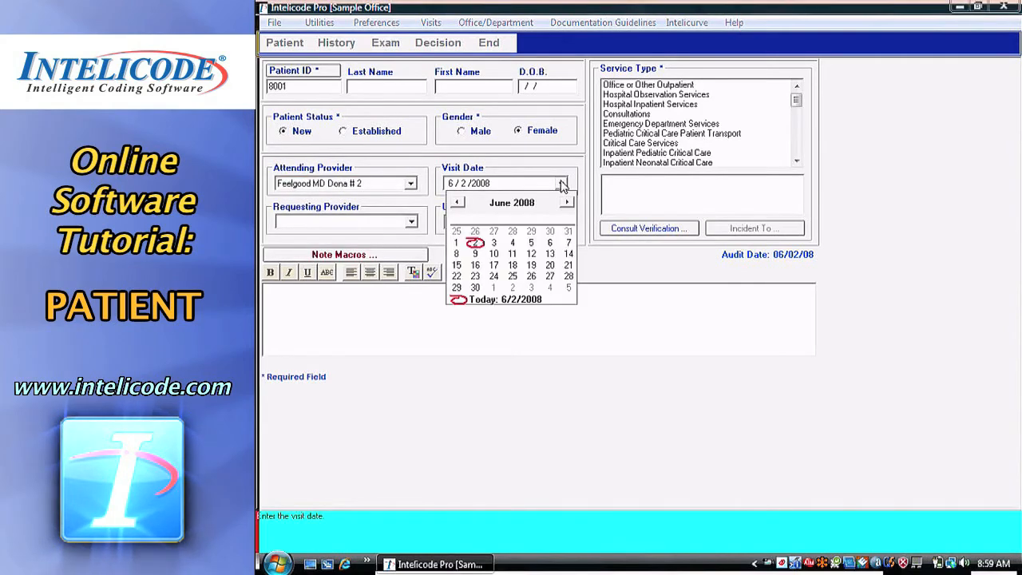
pyautogui.click(562, 184)
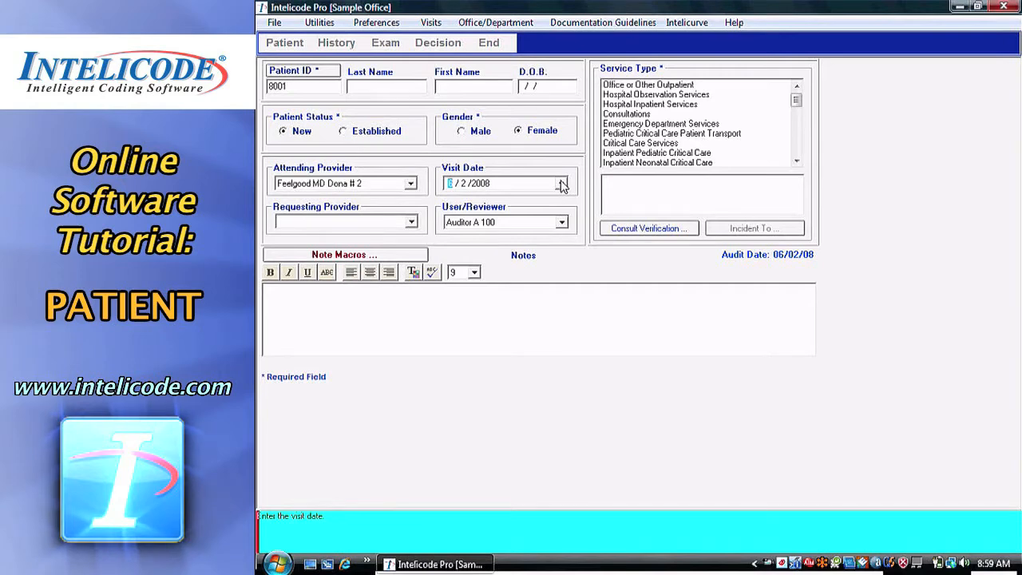
pyautogui.click(561, 184)
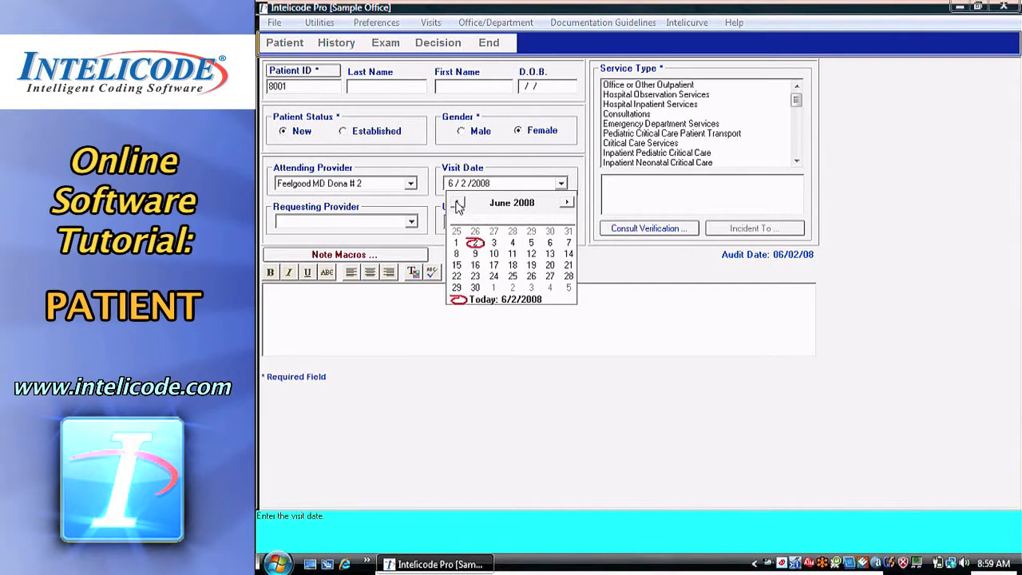
pyautogui.click(458, 203)
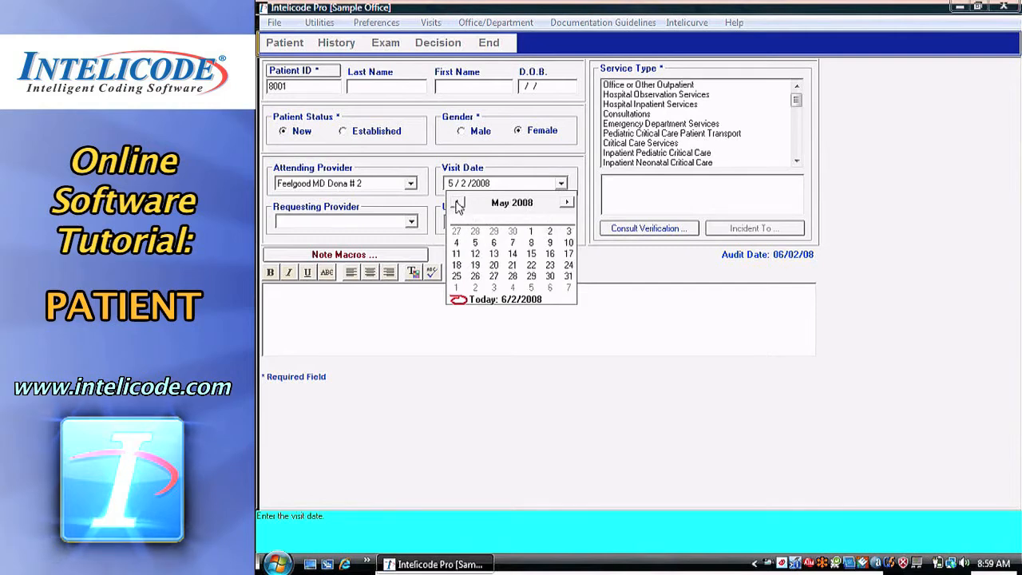
pyautogui.click(550, 233)
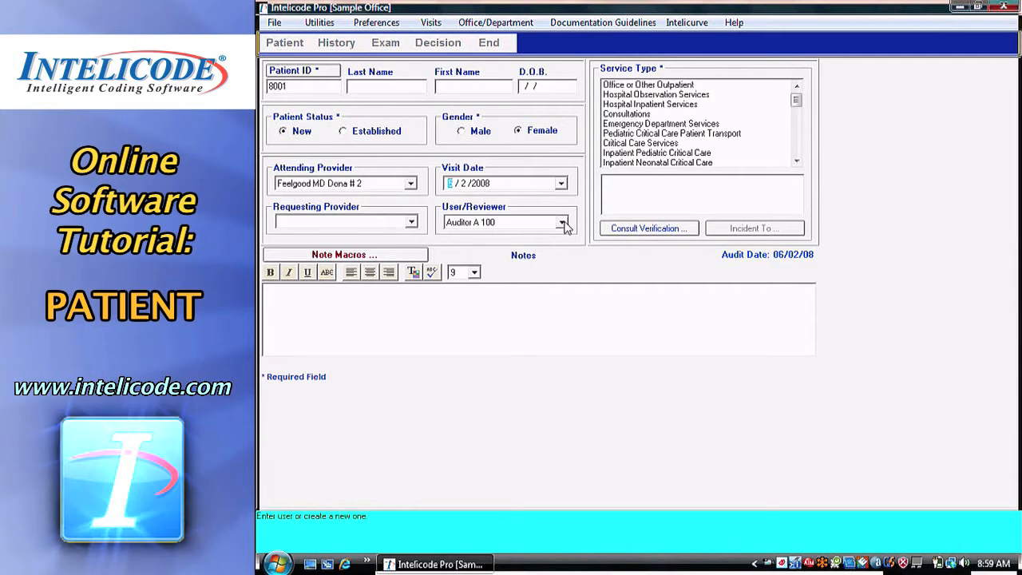
# Review the service type list and the subcategories of Office or Other Outpatient, Hospital Observation Services and Hospital Inpatient Services
pyautogui.click(675, 85)
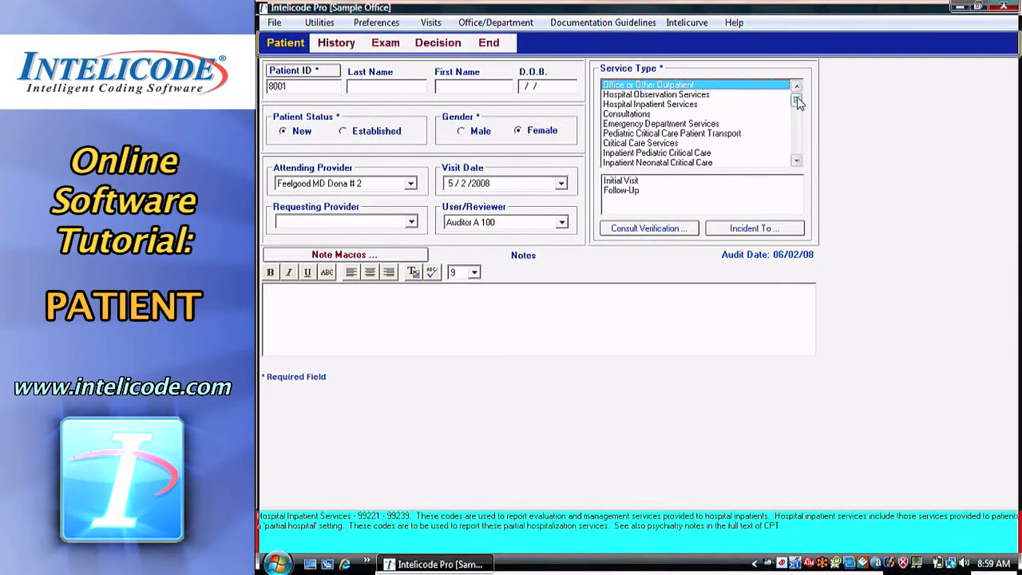
pyautogui.moveTo(798, 104); pyautogui.dragTo(799, 156)
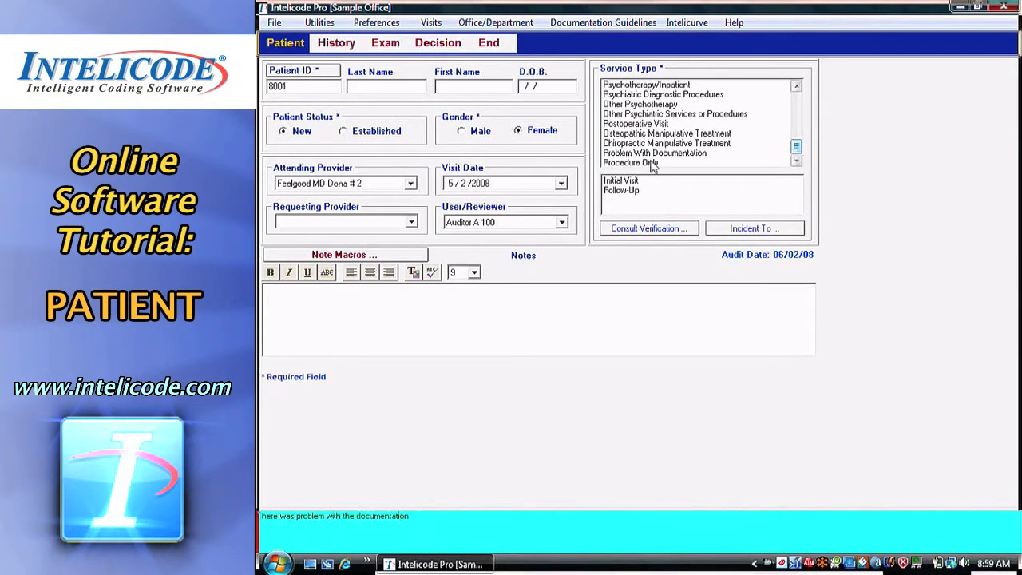
pyautogui.moveTo(798, 147); pyautogui.dragTo(797, 86)
pyautogui.click(685, 86)
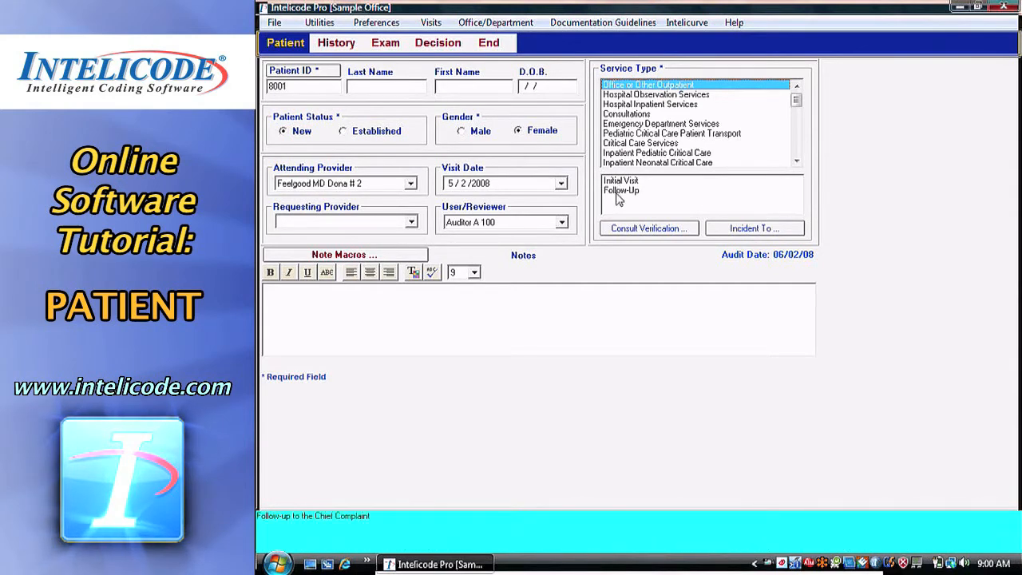
pyautogui.click(660, 96)
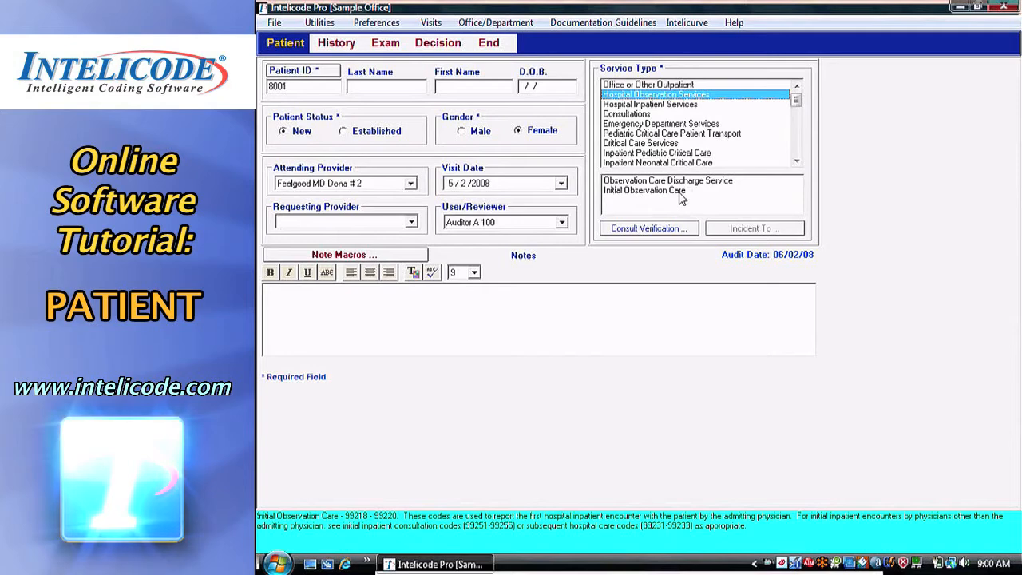
pyautogui.click(679, 105)
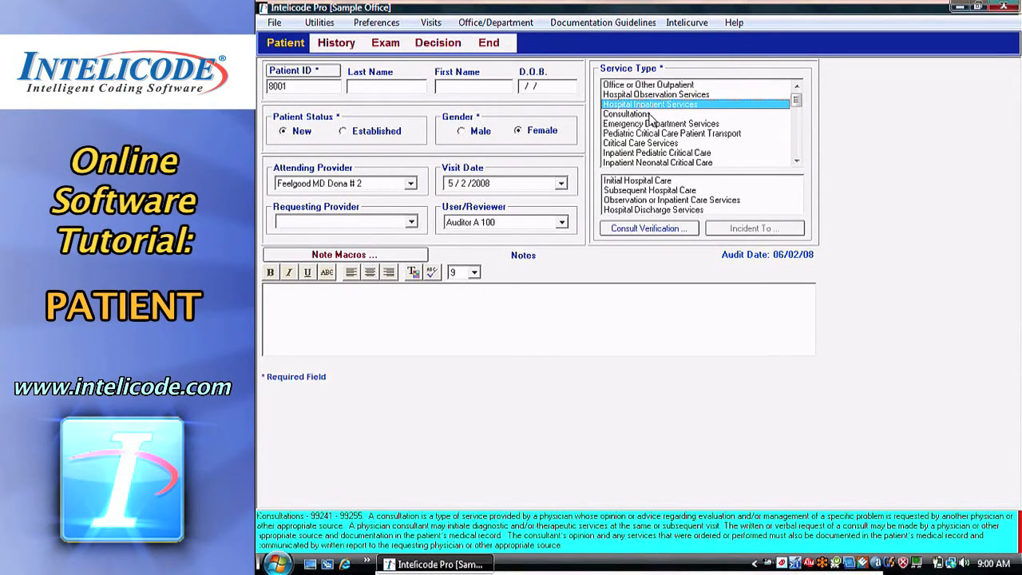
# Choose the Consultations service type and answer Yes to the requested opinion and shared medical record requirements
pyautogui.click(651, 116)
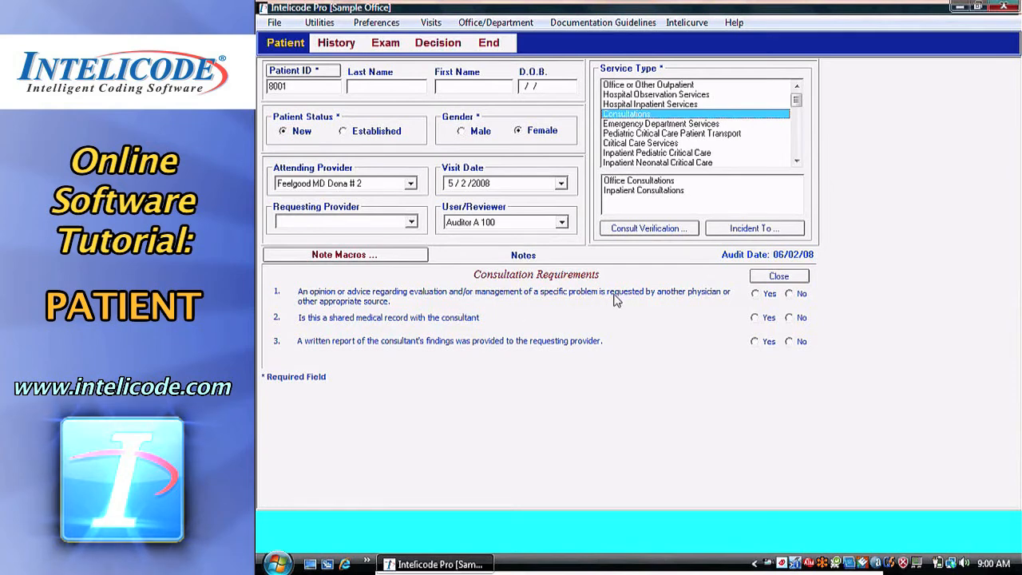
pyautogui.click(755, 295)
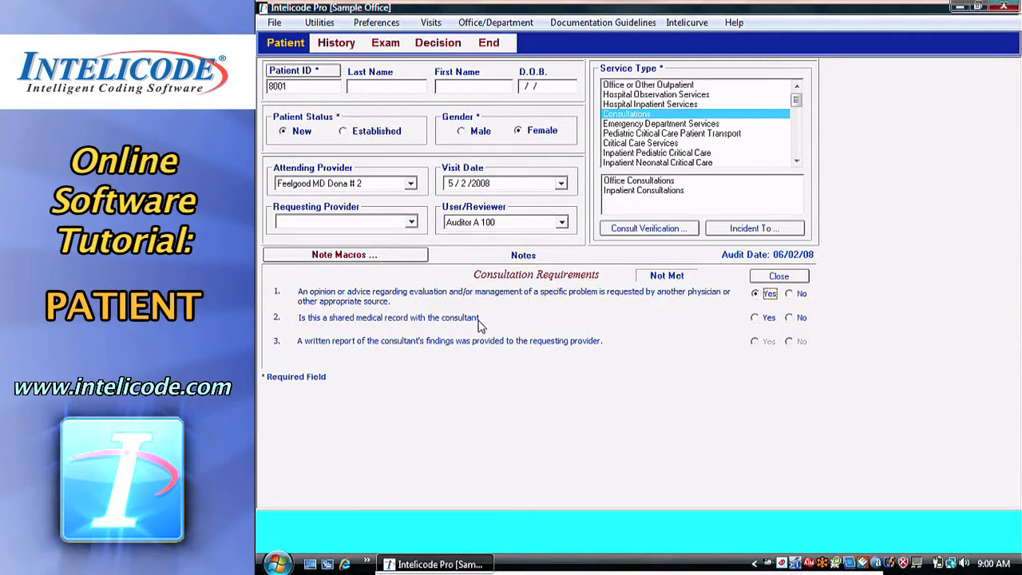
pyautogui.click(755, 317)
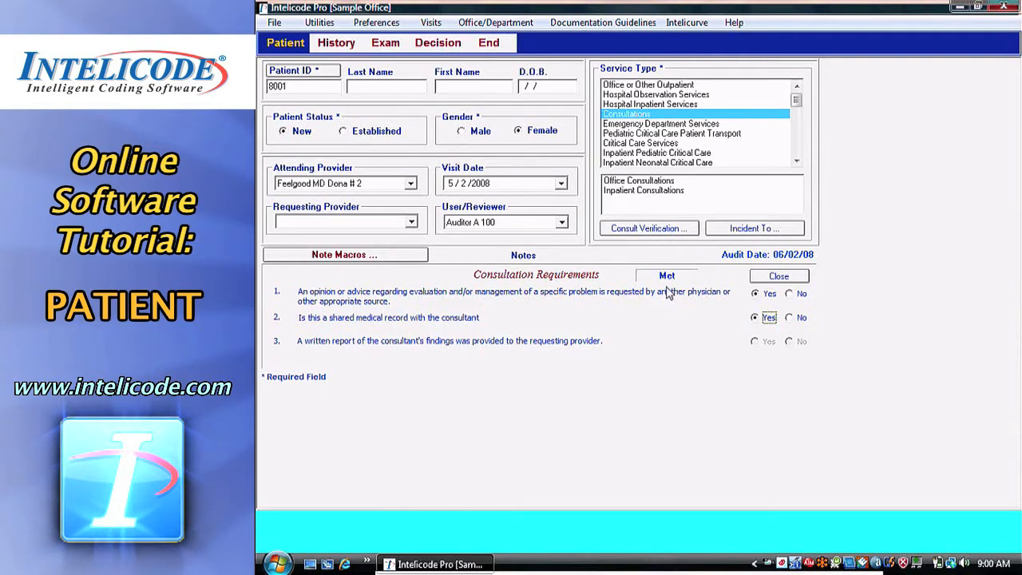
# Change the shared medical record answer to No, try Yes and settle on No for the written report, and close the consultation requirements
pyautogui.click(790, 318)
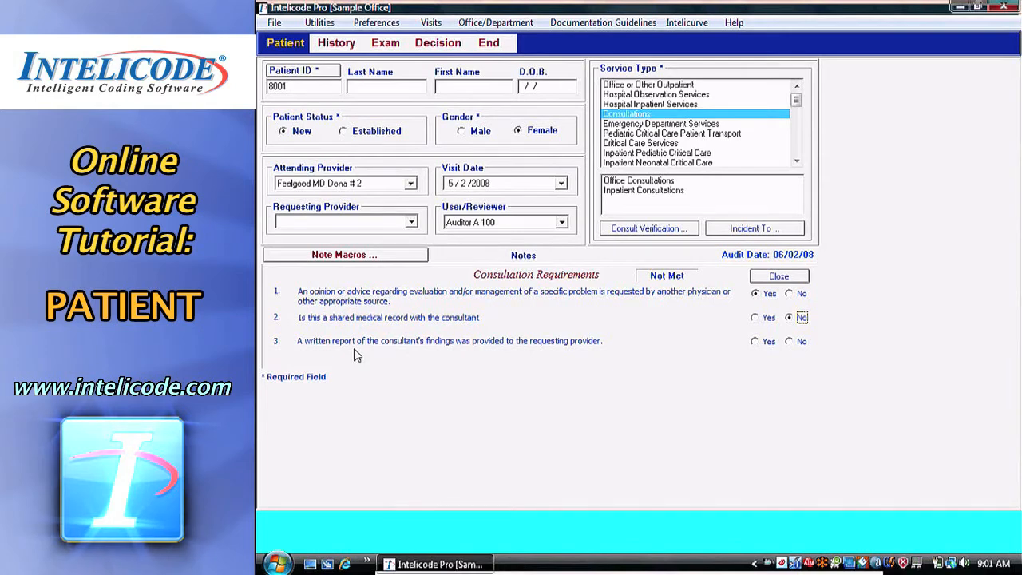
pyautogui.click(755, 342)
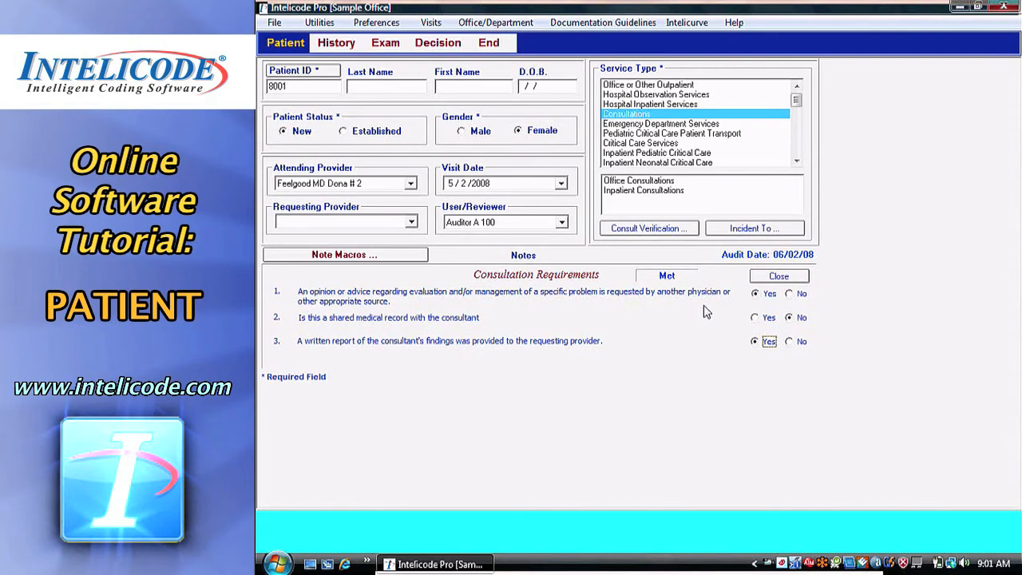
pyautogui.click(788, 341)
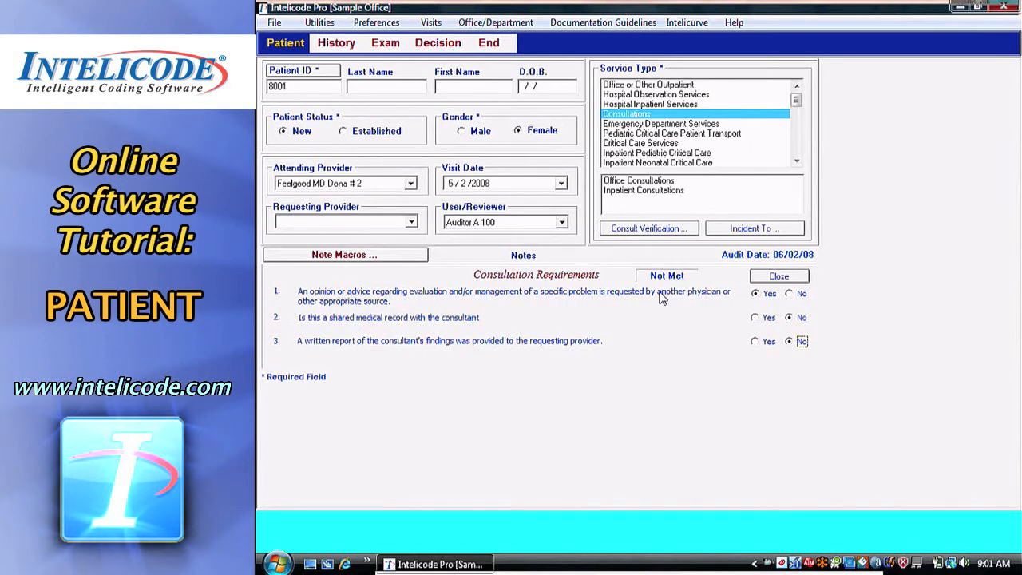
pyautogui.click(779, 276)
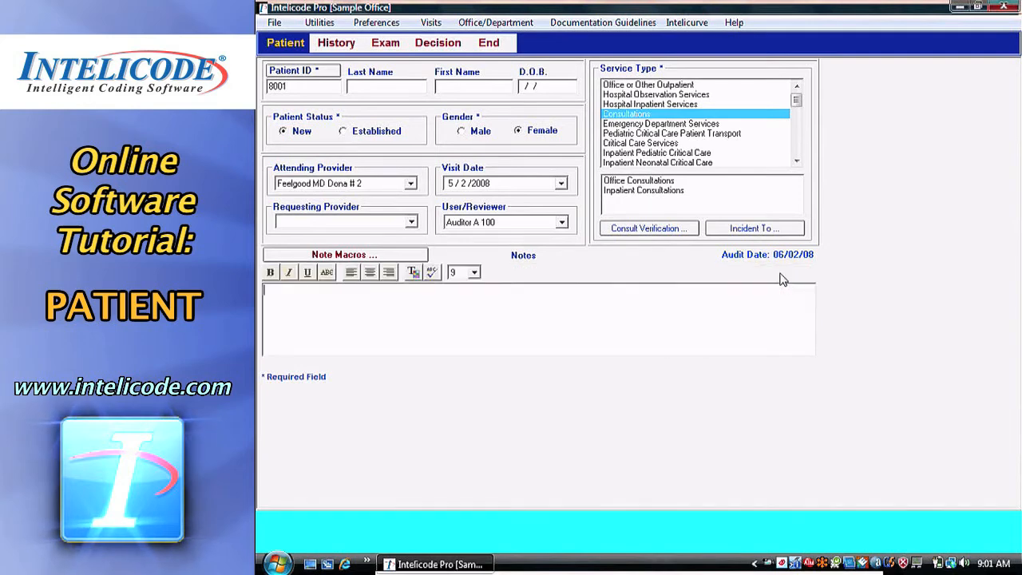
pyautogui.click(660, 230)
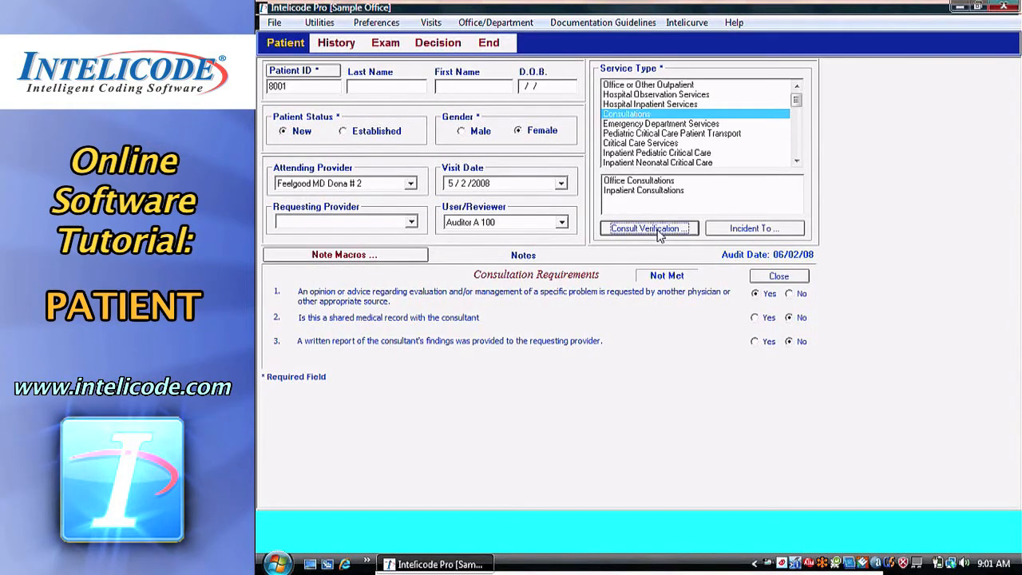
pyautogui.click(660, 235)
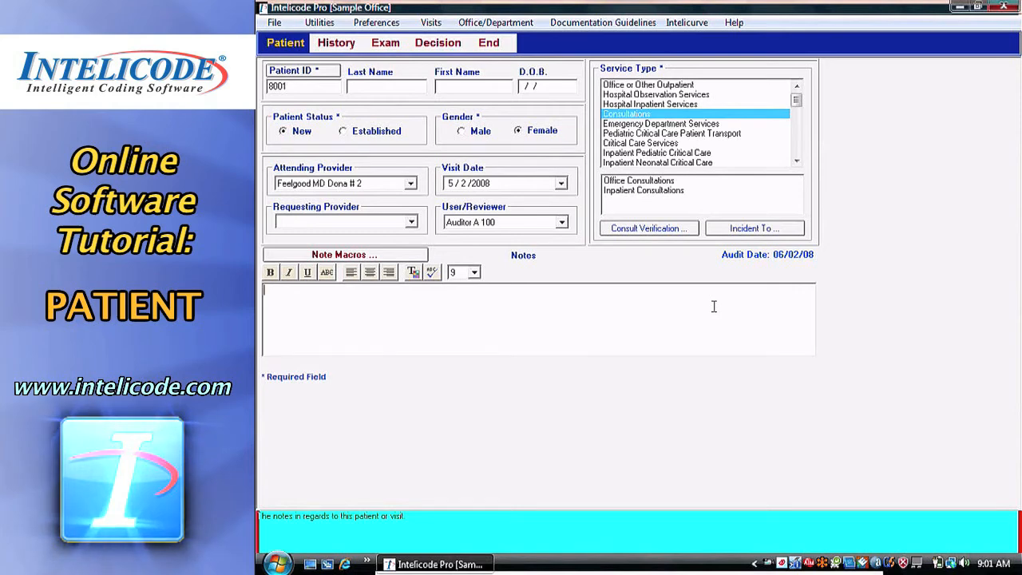
# Open the Incident To requirements, answer Yes to all five questions, and close them
pyautogui.click(750, 229)
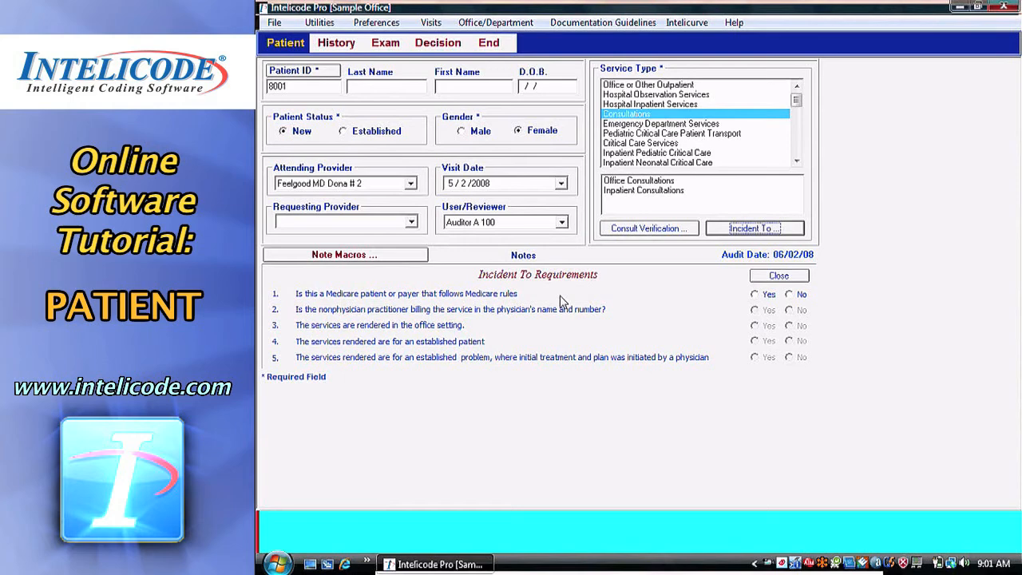
pyautogui.click(755, 295)
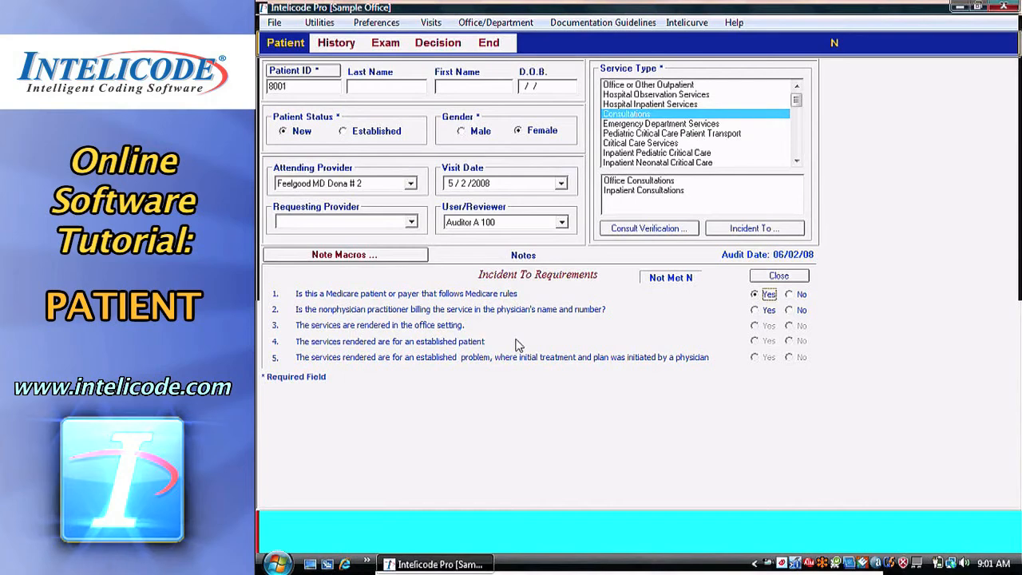
pyautogui.click(754, 310)
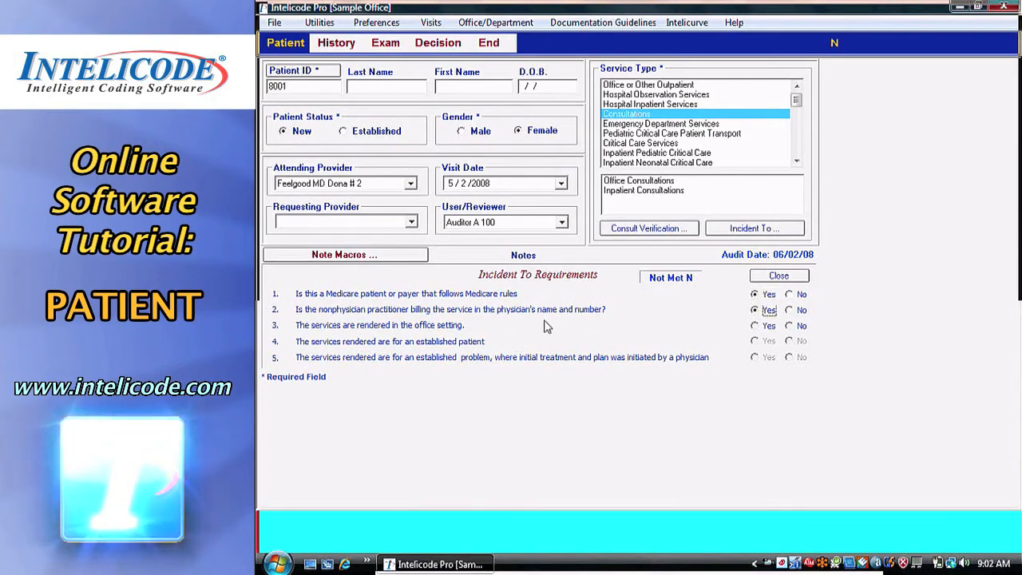
pyautogui.click(757, 327)
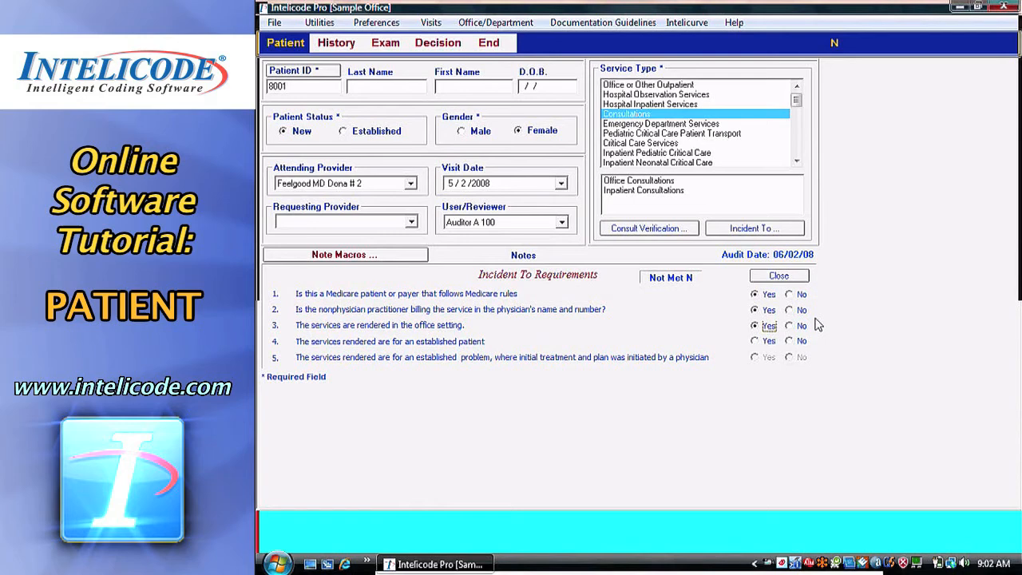
pyautogui.click(754, 343)
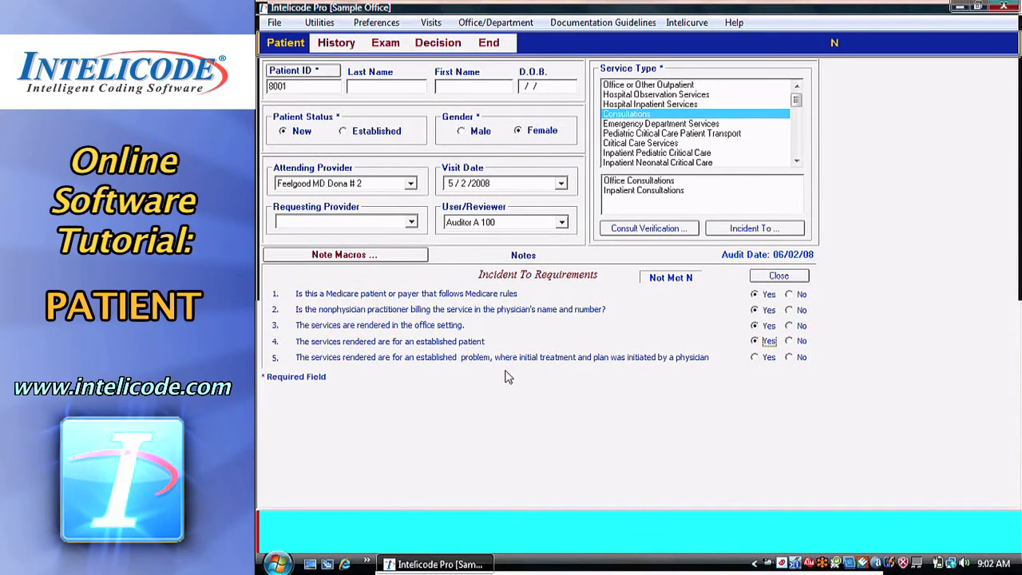
pyautogui.click(756, 359)
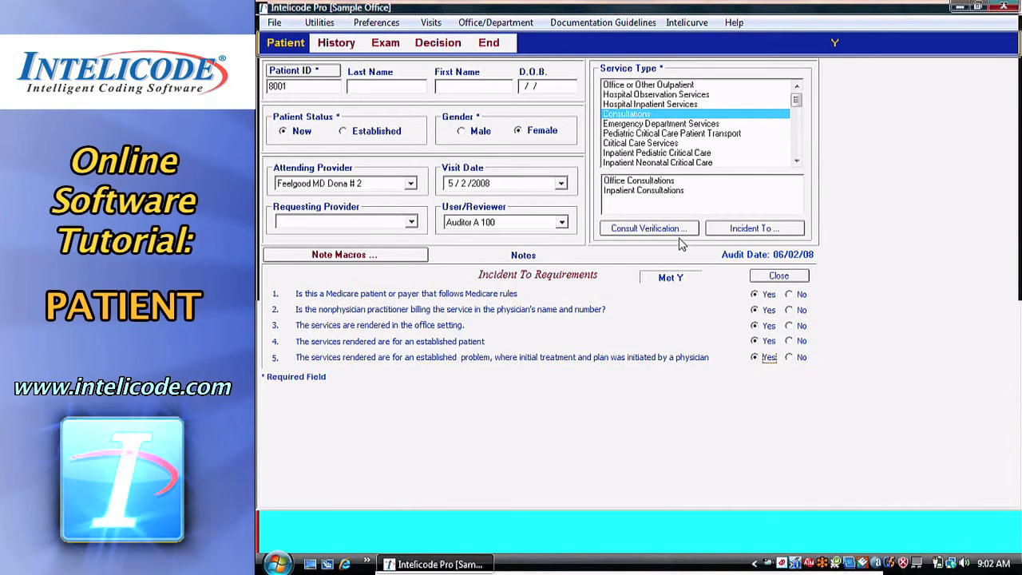
pyautogui.click(778, 276)
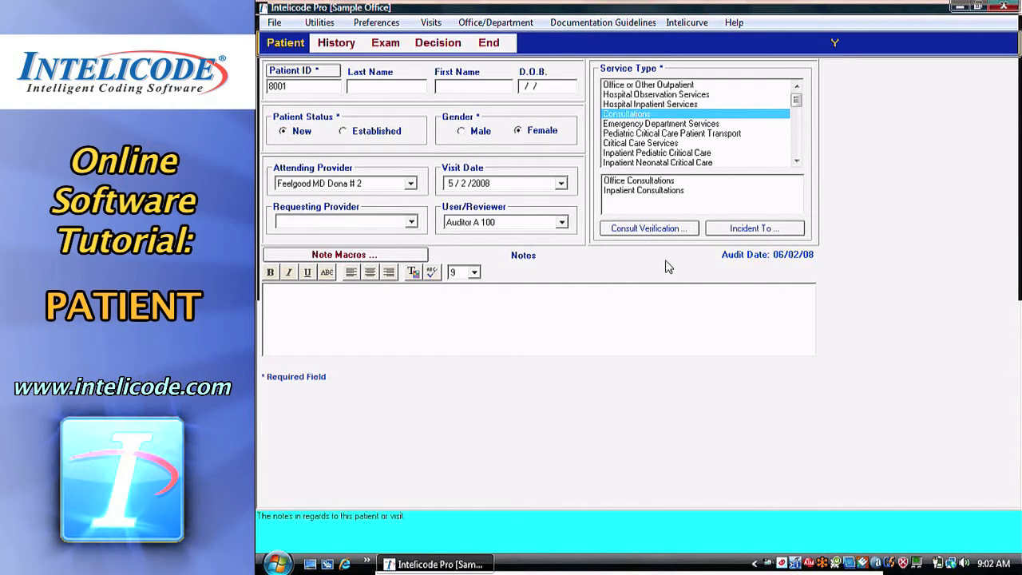
# Set the service type to Office or Other Outpatient with Follow-Up, and the patient status to Established
pyautogui.click(663, 86)
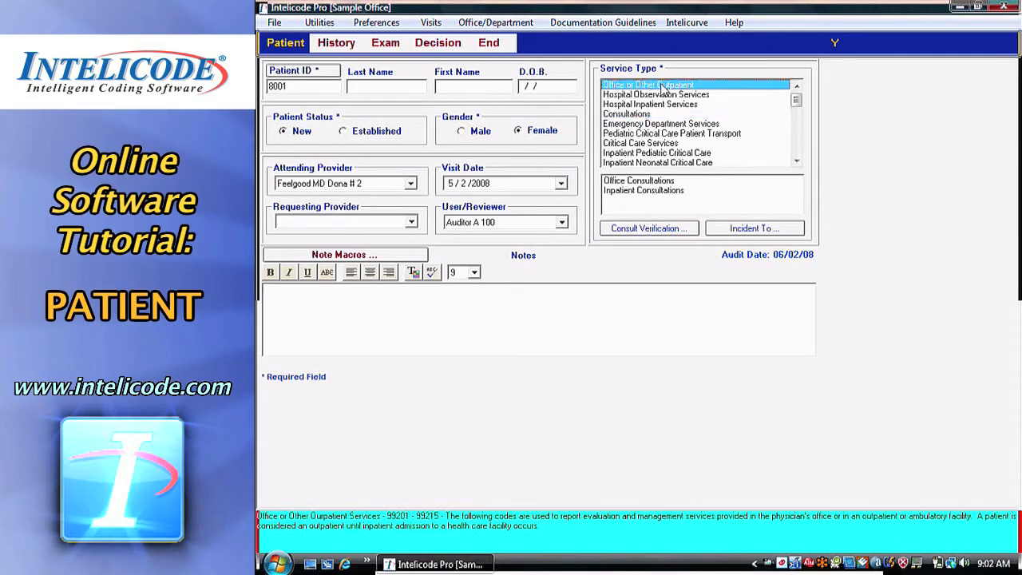
pyautogui.click(376, 133)
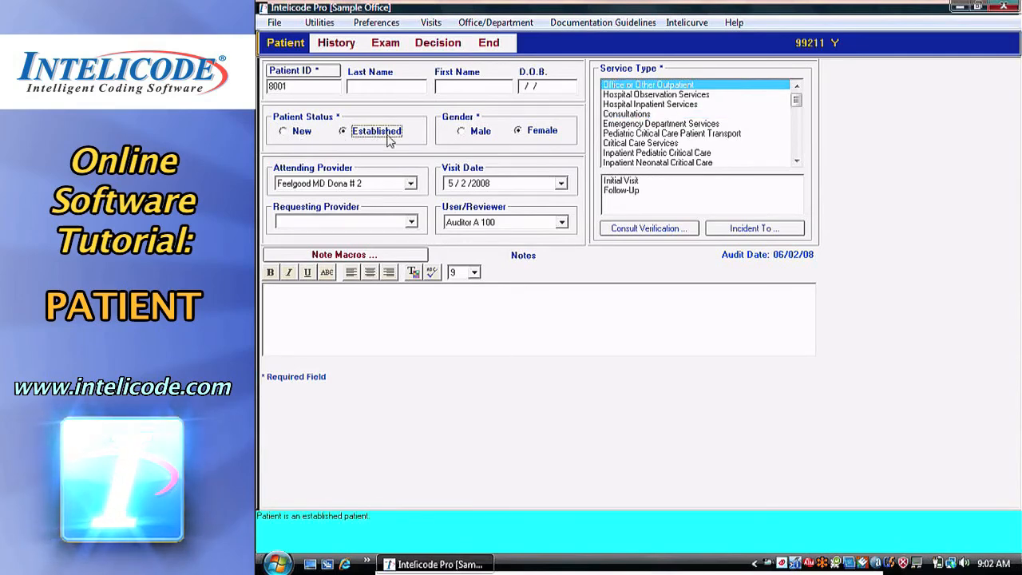
pyautogui.click(629, 192)
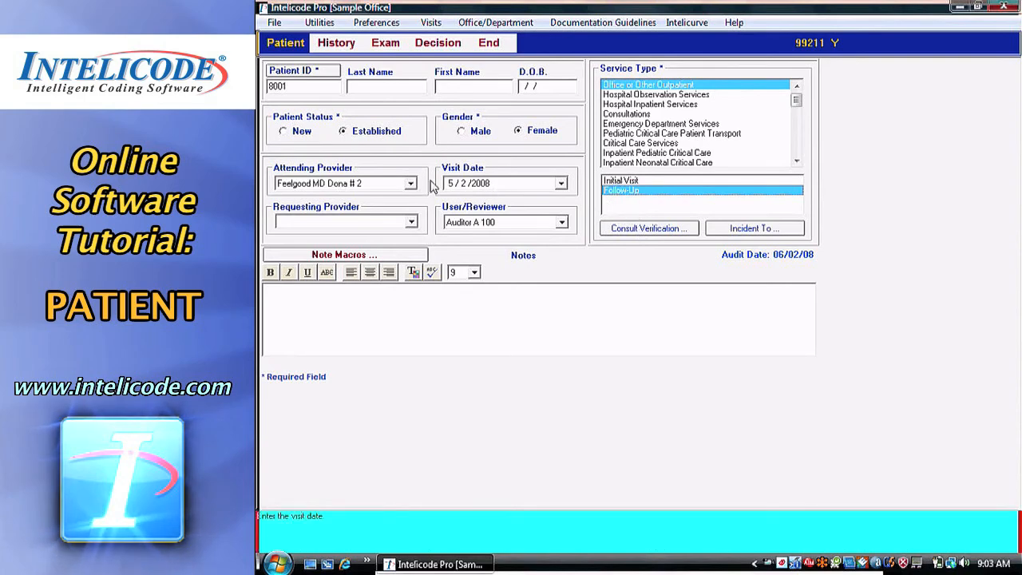
# Try the New patient status with Initial Visit, and return the visit to Established with Follow-Up
pyautogui.click(301, 132)
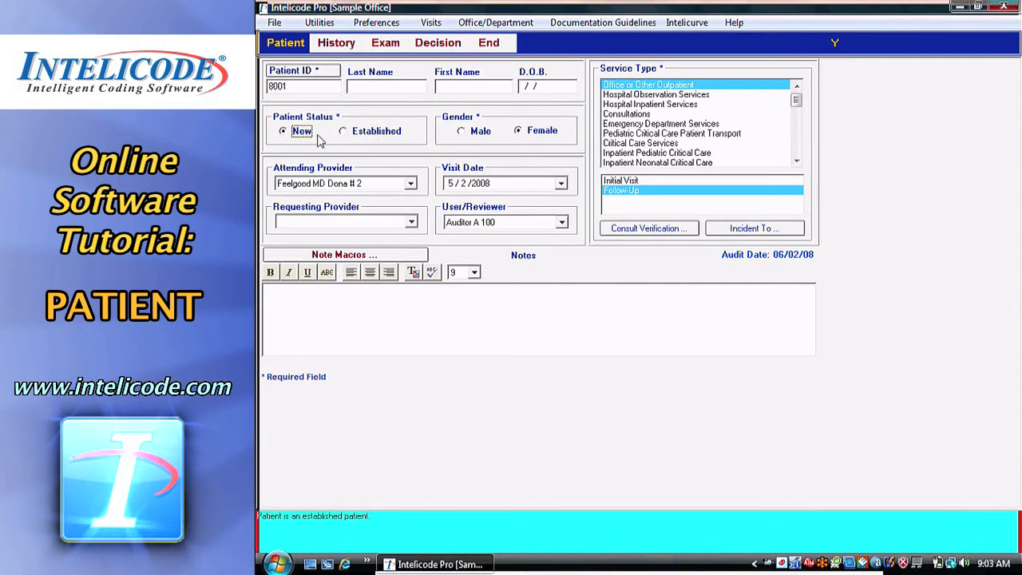
pyautogui.click(638, 190)
pyautogui.click(637, 181)
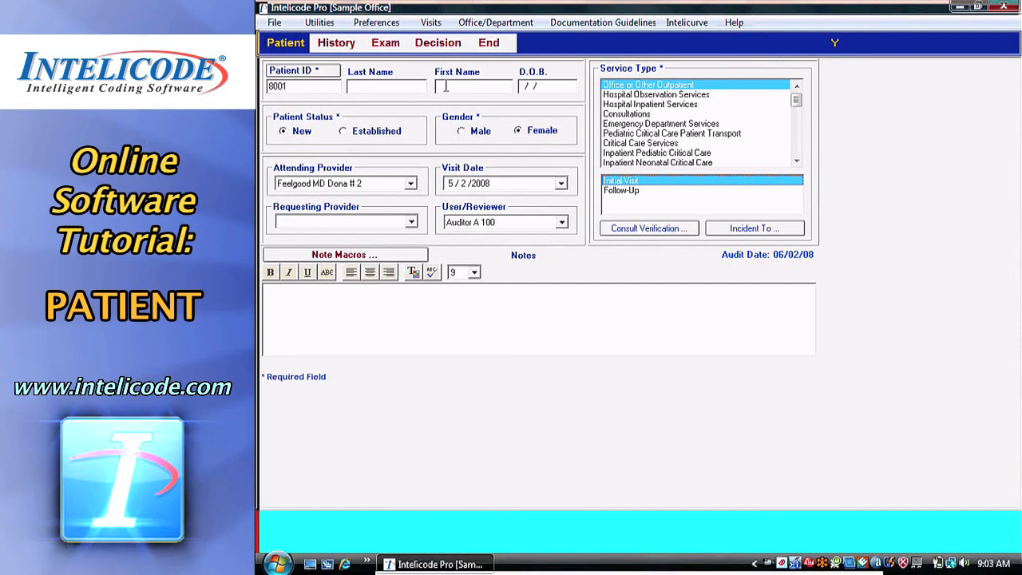
pyautogui.click(388, 135)
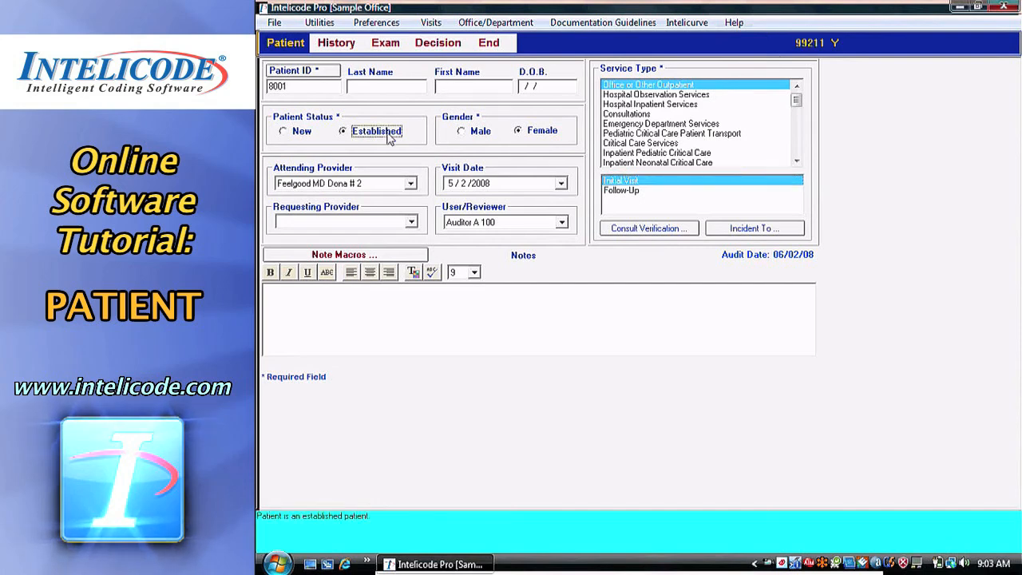
pyautogui.click(619, 192)
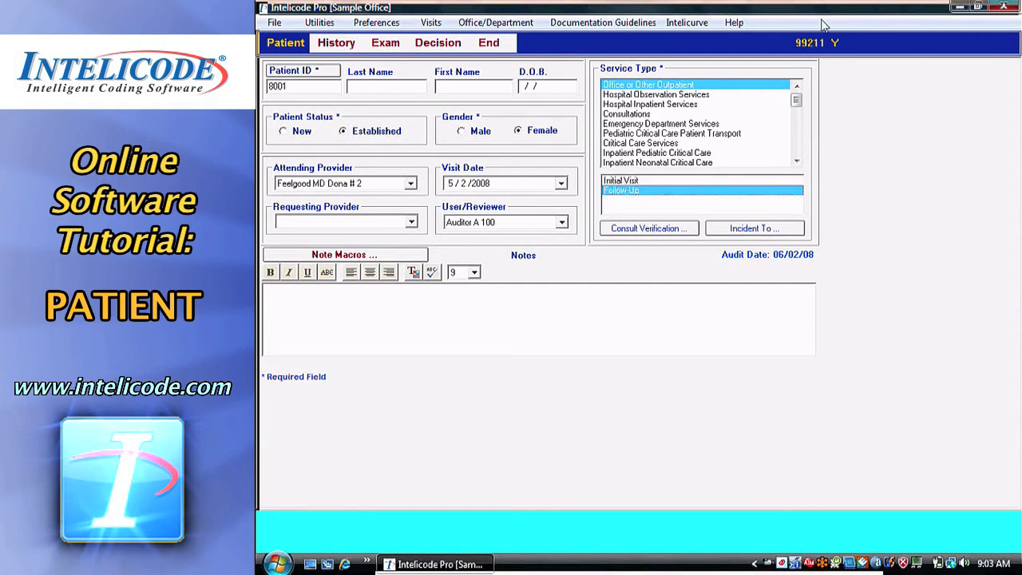